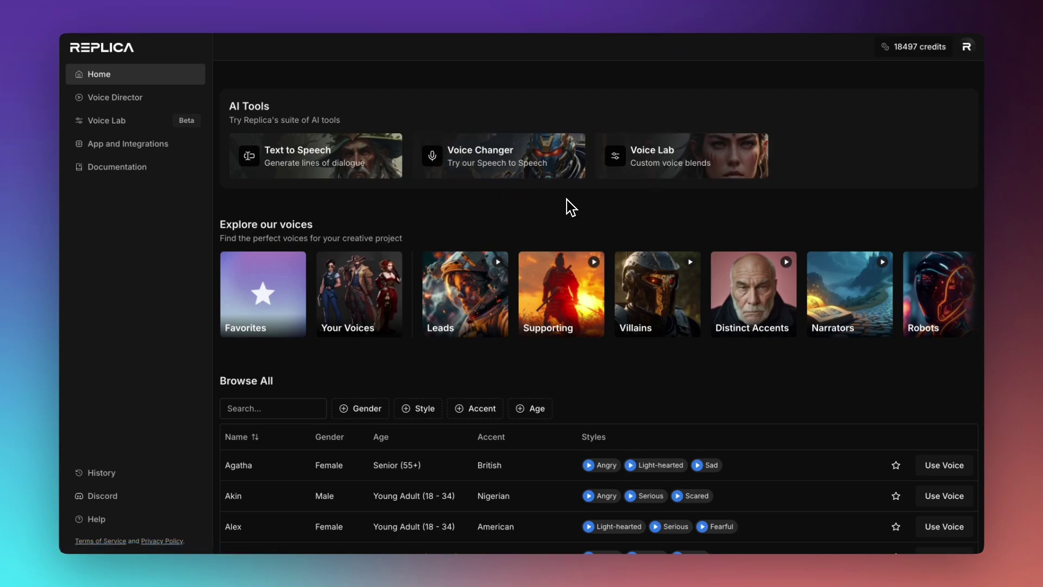
Preview Ava's Polite style sample in the Browse All voice list.
scroll(576, 380, down, 2)
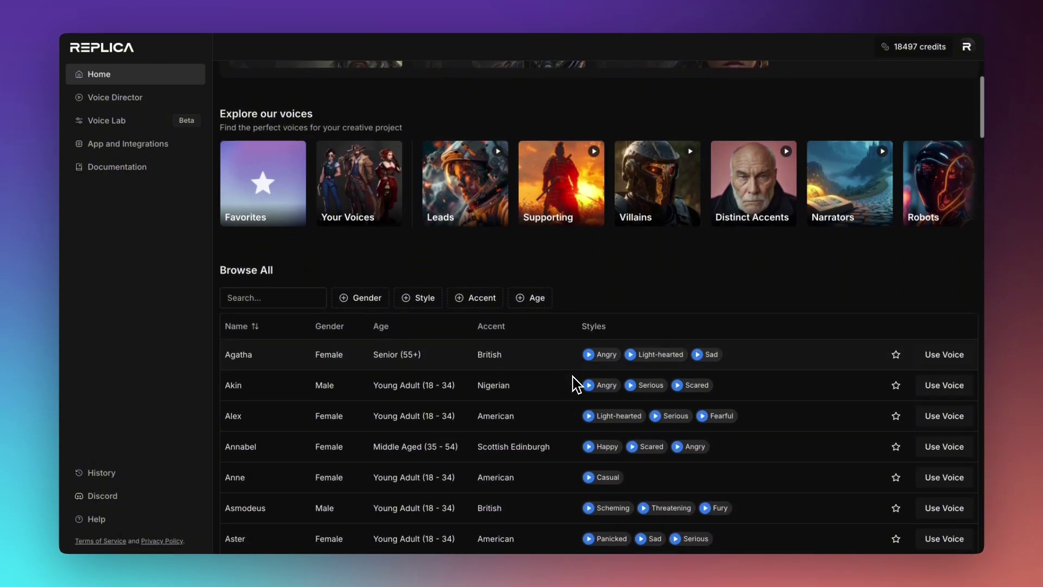
scroll(536, 407, down, 5)
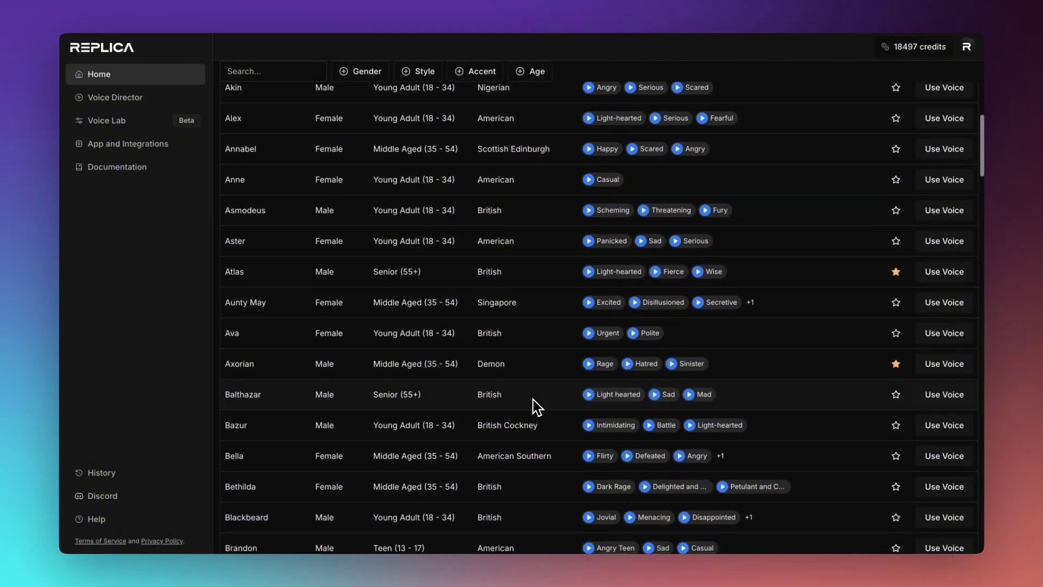
scroll(536, 402, up, 1)
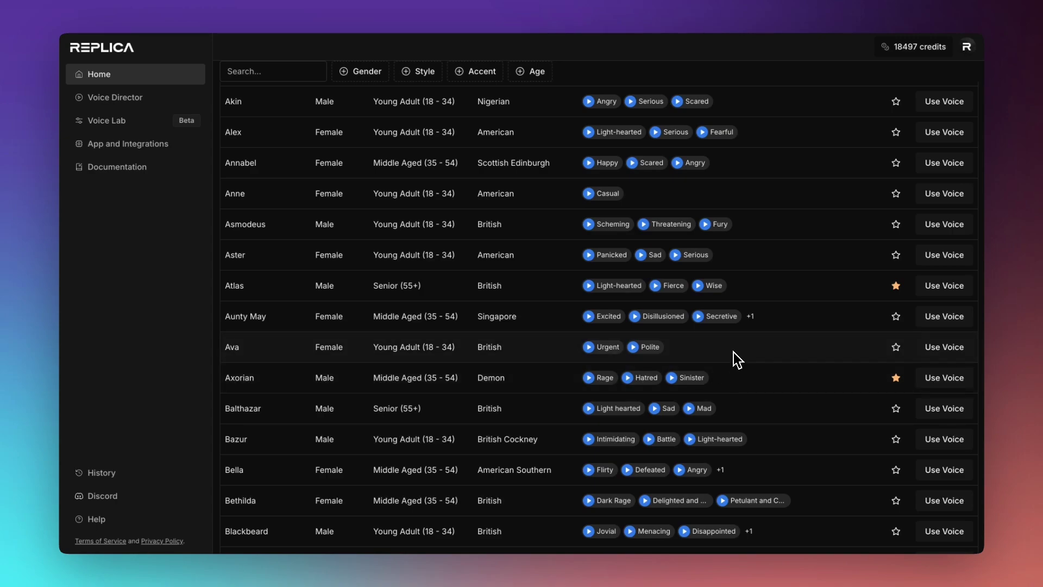
click(634, 348)
Star Ava as a favorite voice alongside Atlas and Axorian.
scroll(766, 358, up, 1)
scroll(770, 359, up, 1)
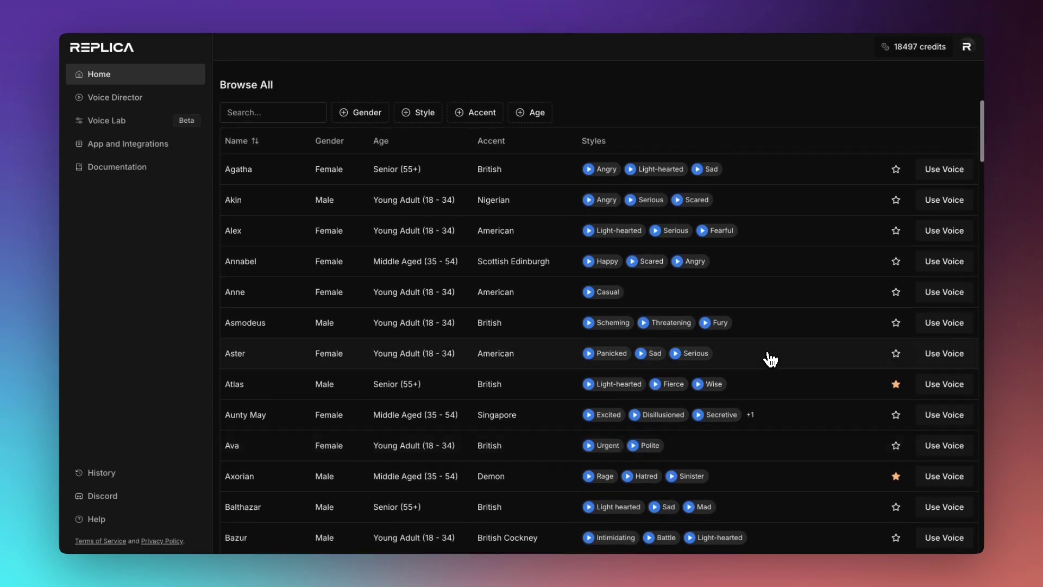
scroll(768, 398, down, 4)
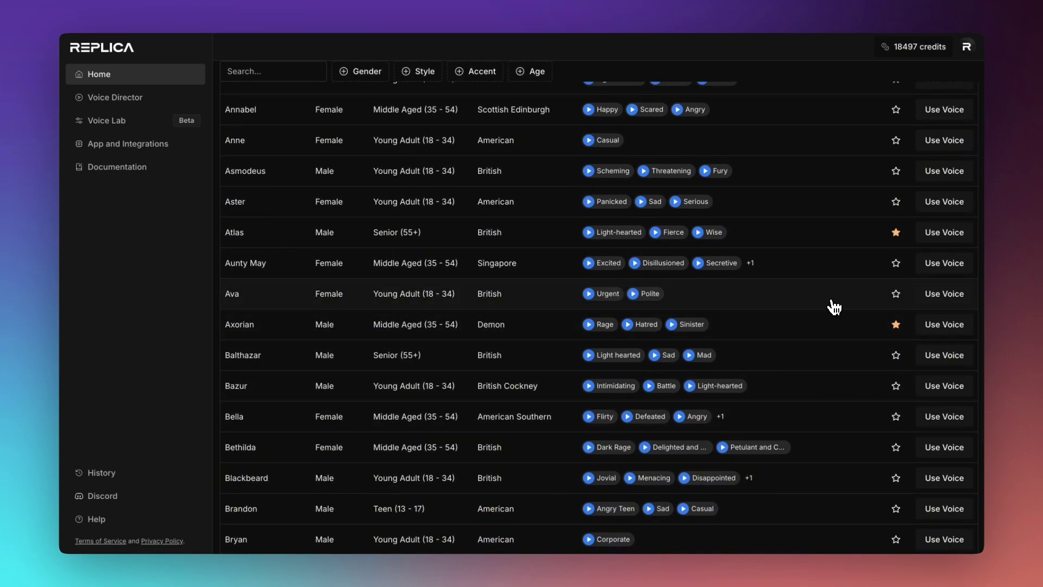
click(896, 295)
scroll(878, 299, up, 10)
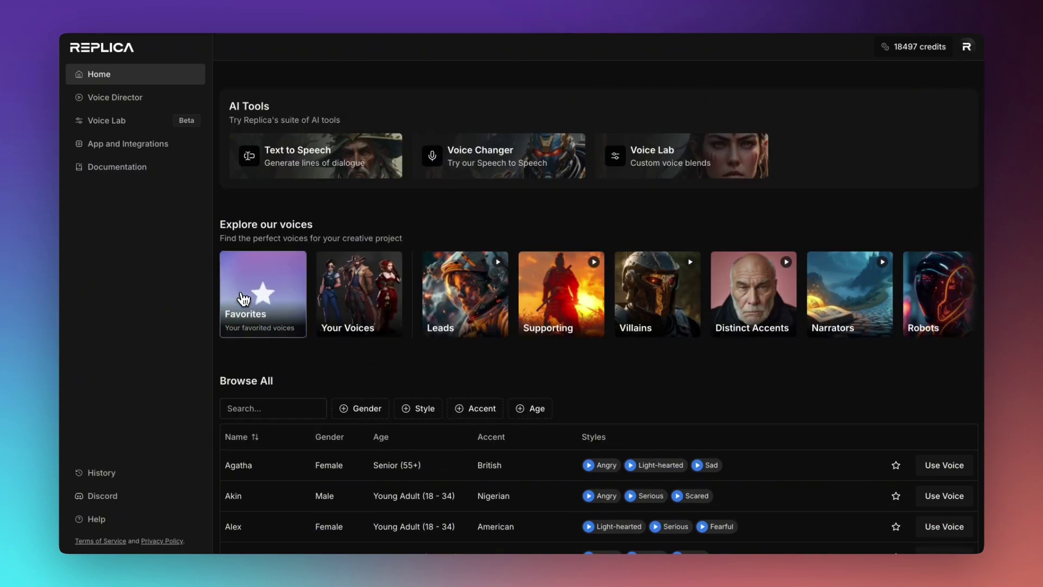
click(243, 297)
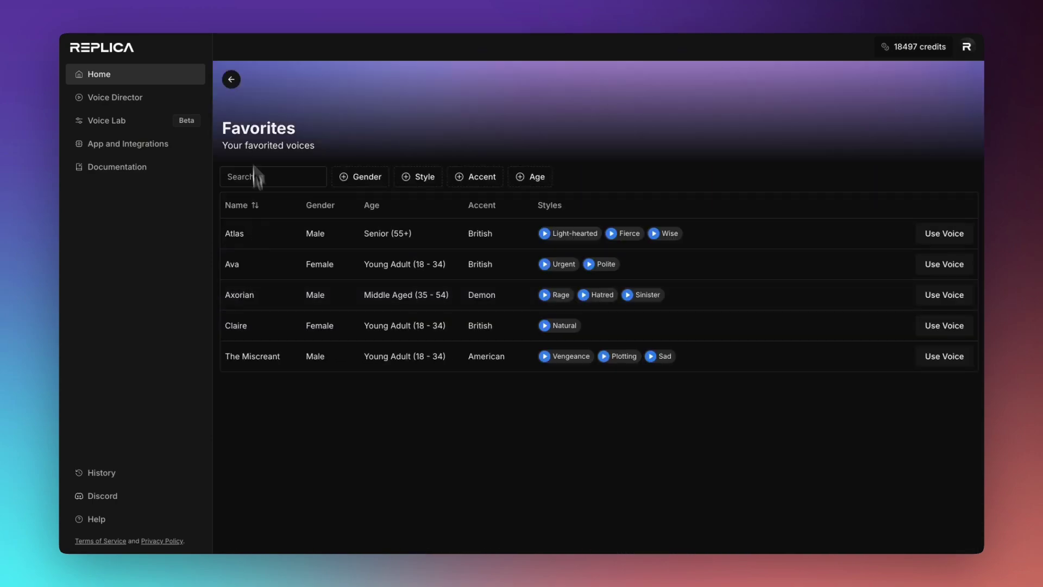
click(232, 80)
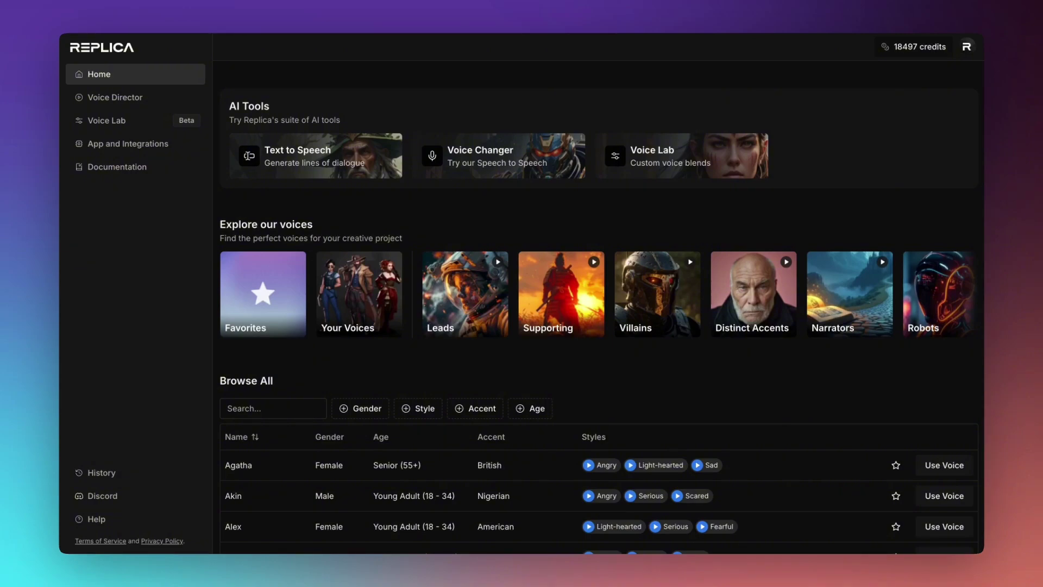
Start an empty Text to Speech session in Voice Director with voice Atlas.
click(306, 163)
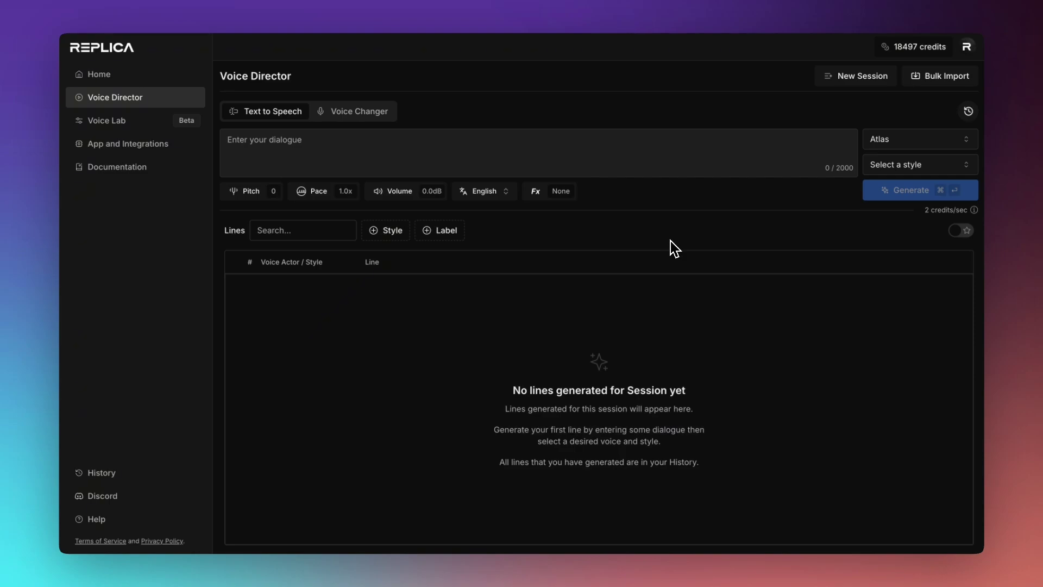
click(967, 48)
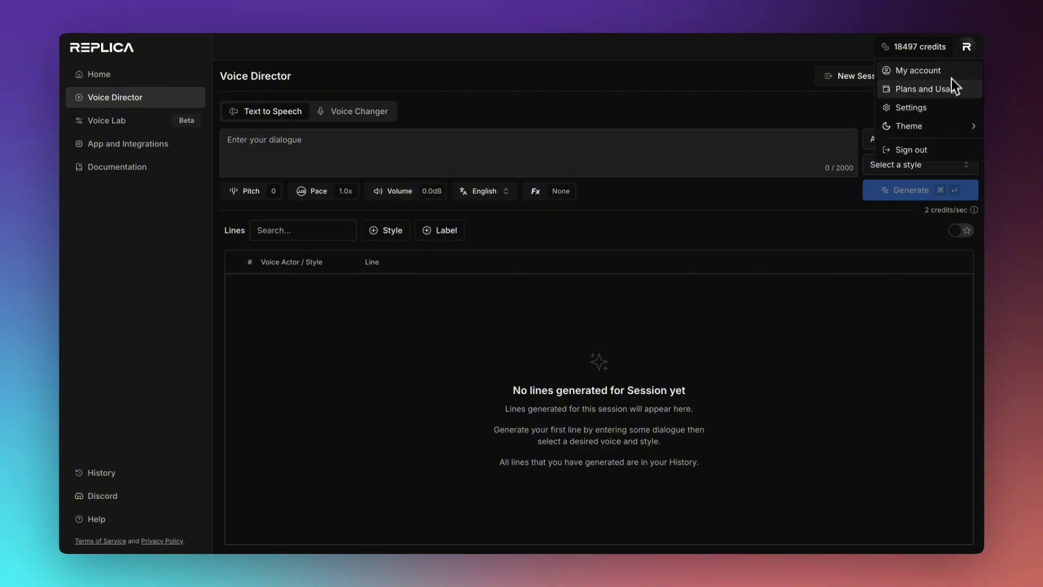
click(967, 50)
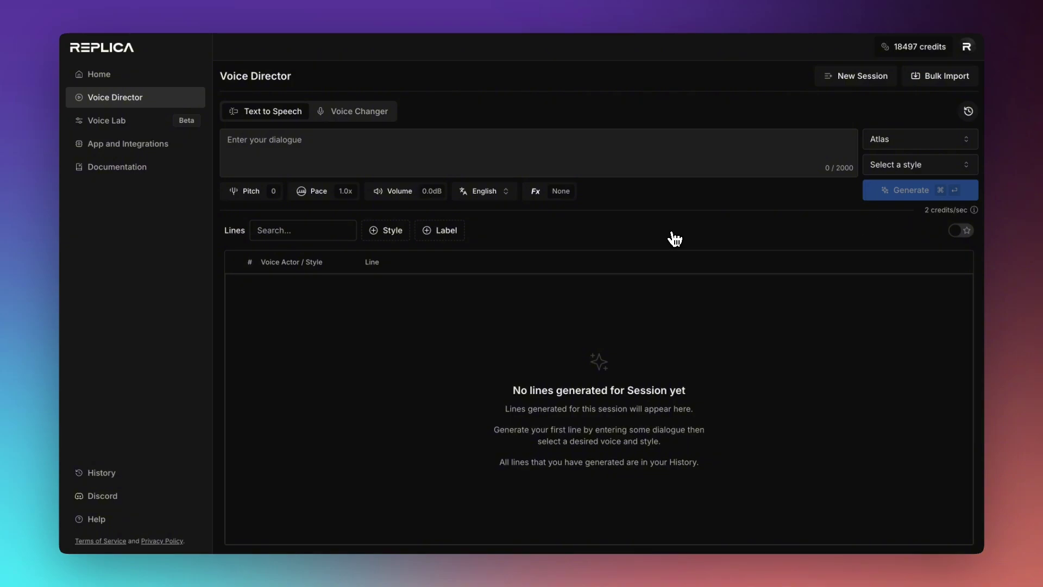
Enter the welcome line and have Atlas read it in the Wise style, chosen from Favorites.
click(614, 160)
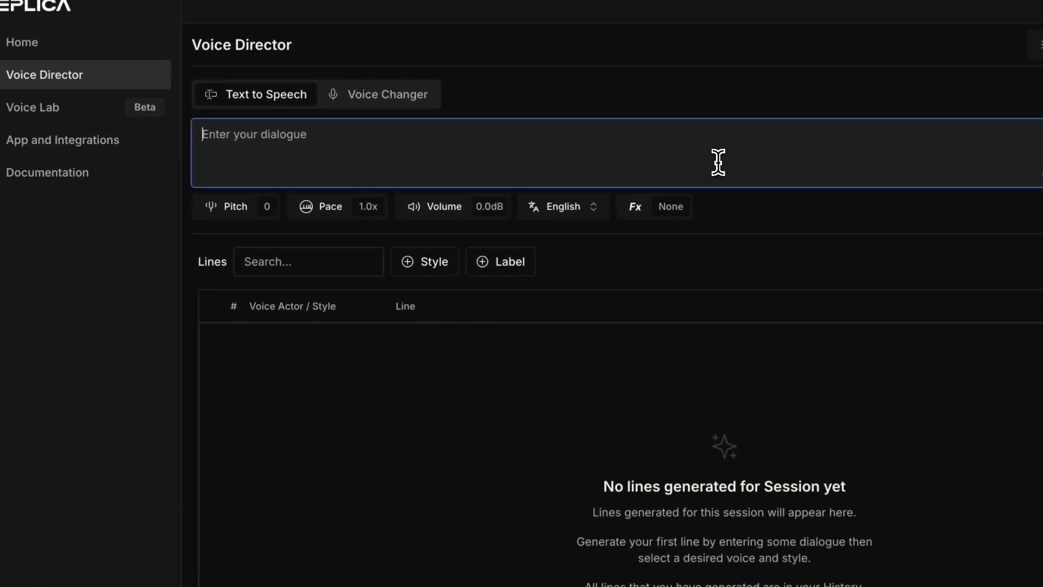
text(Welcome to Repli)
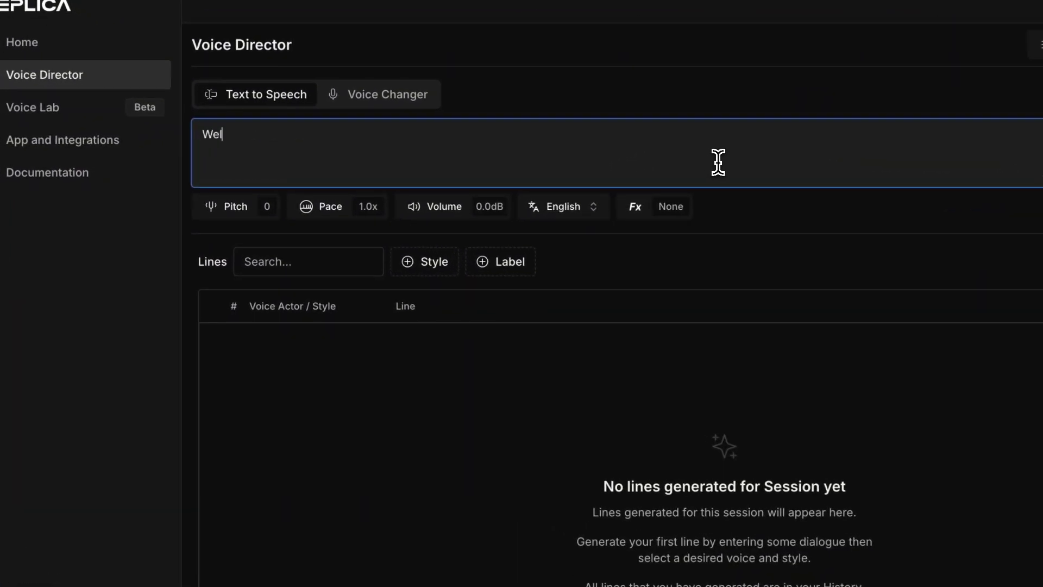
text(ca, where our voices c)
text(ave character.)
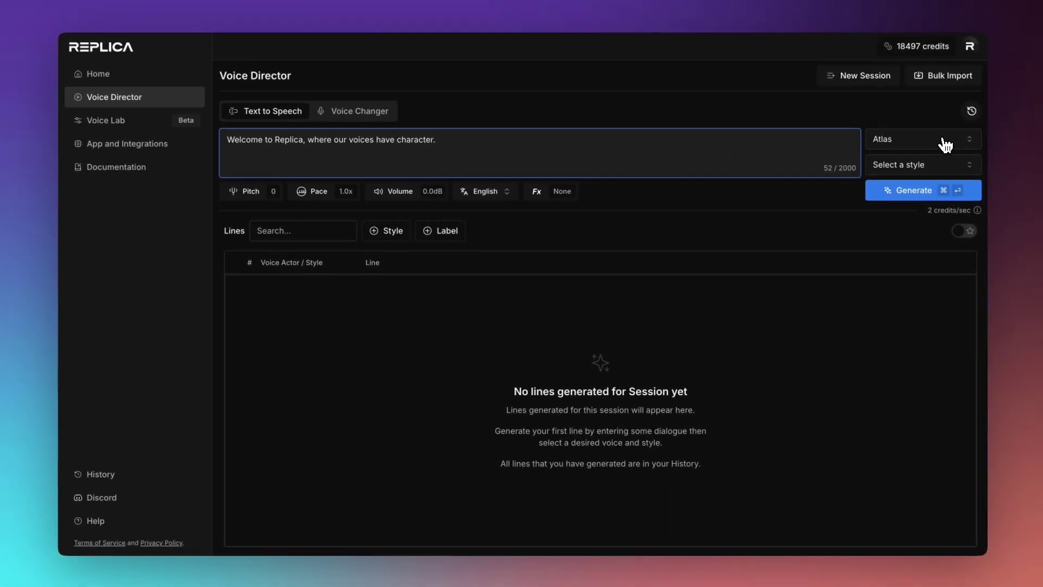
click(942, 144)
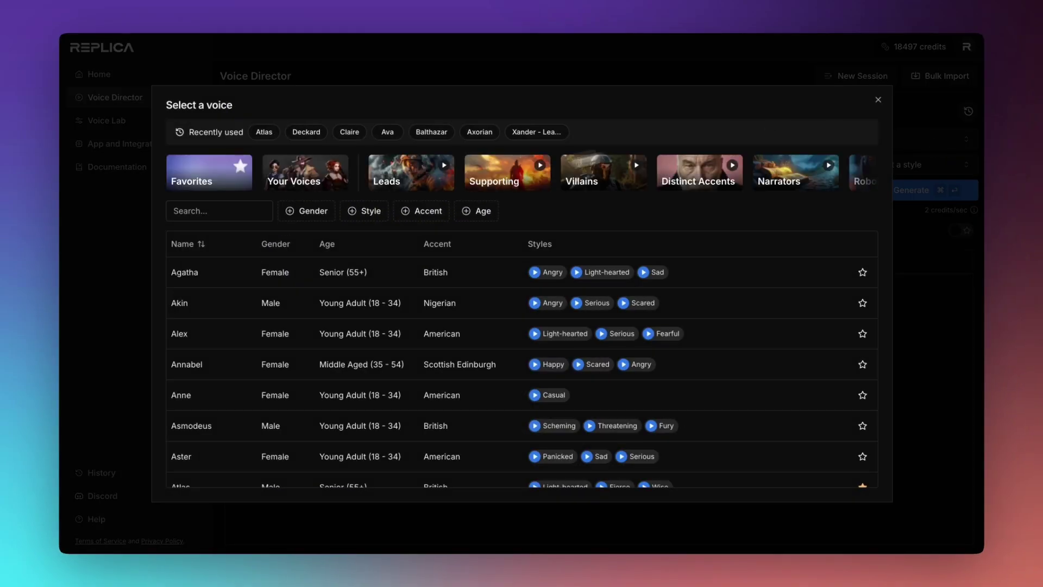
scroll(415, 387, down, 10)
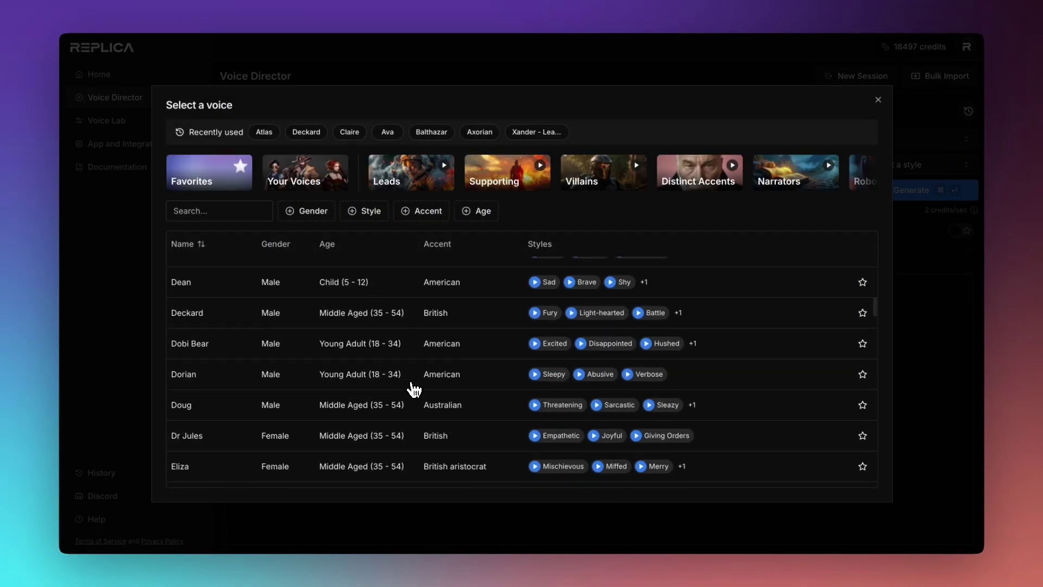
scroll(415, 387, up, 10)
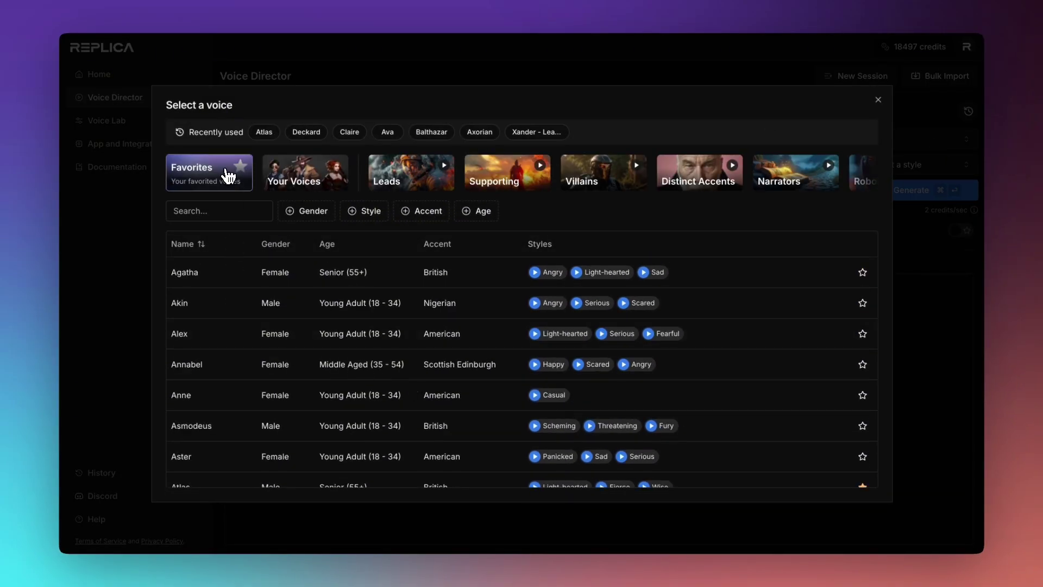
click(208, 177)
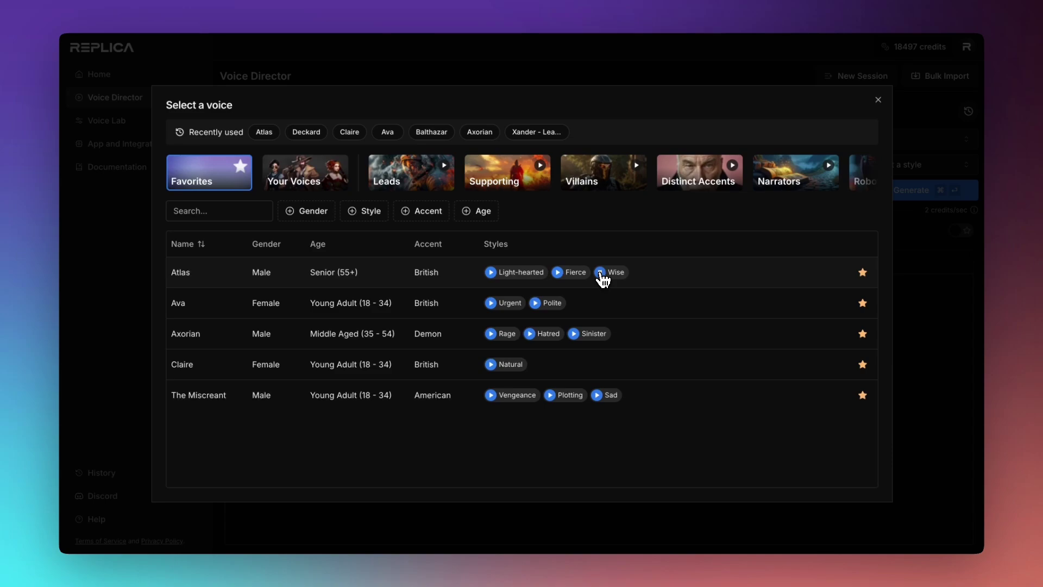
click(724, 272)
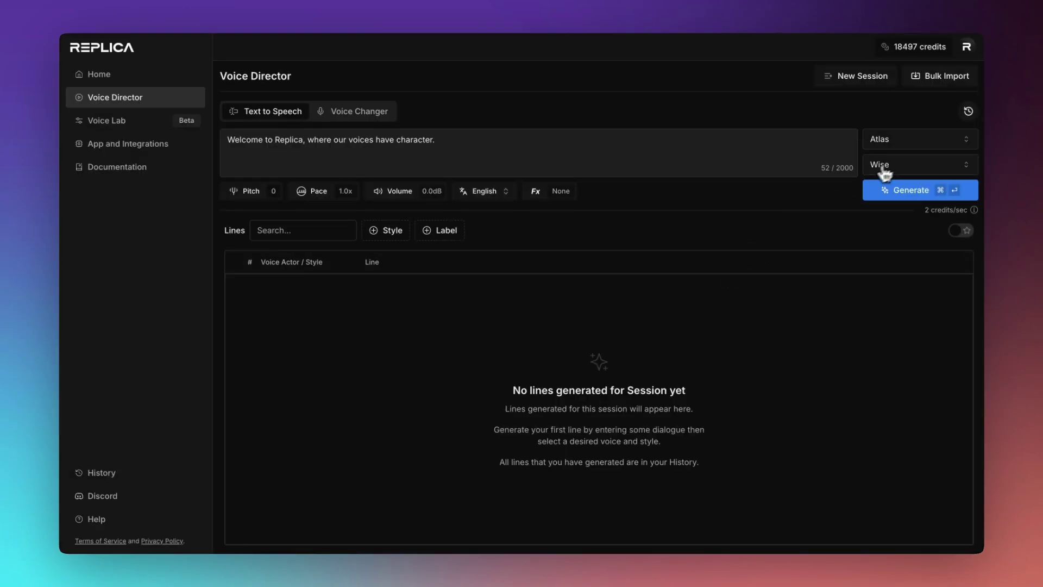
Keep Atlas on the Wise style and generate line 1 as a 4-second take.
click(903, 170)
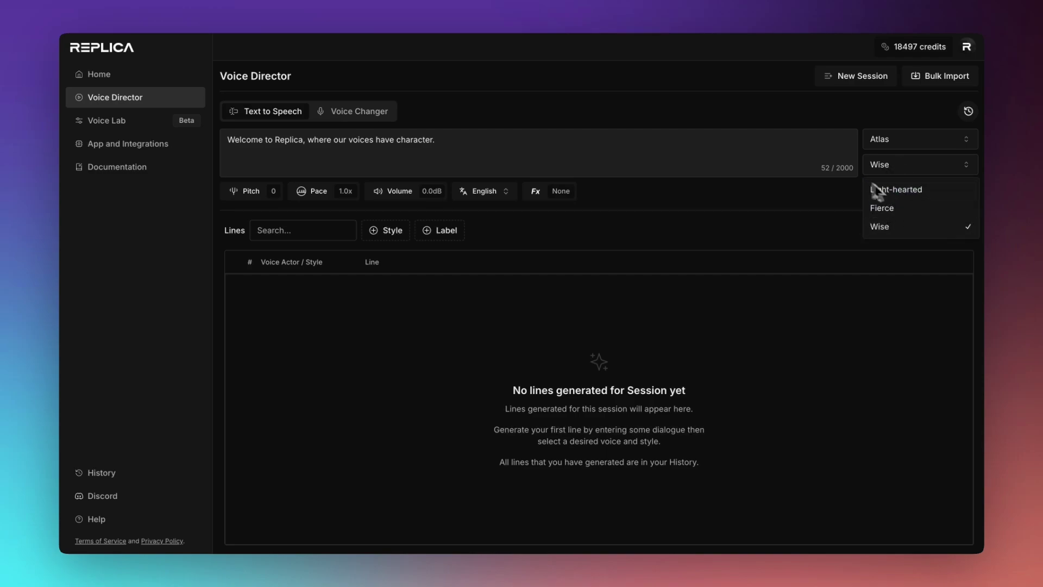
click(817, 194)
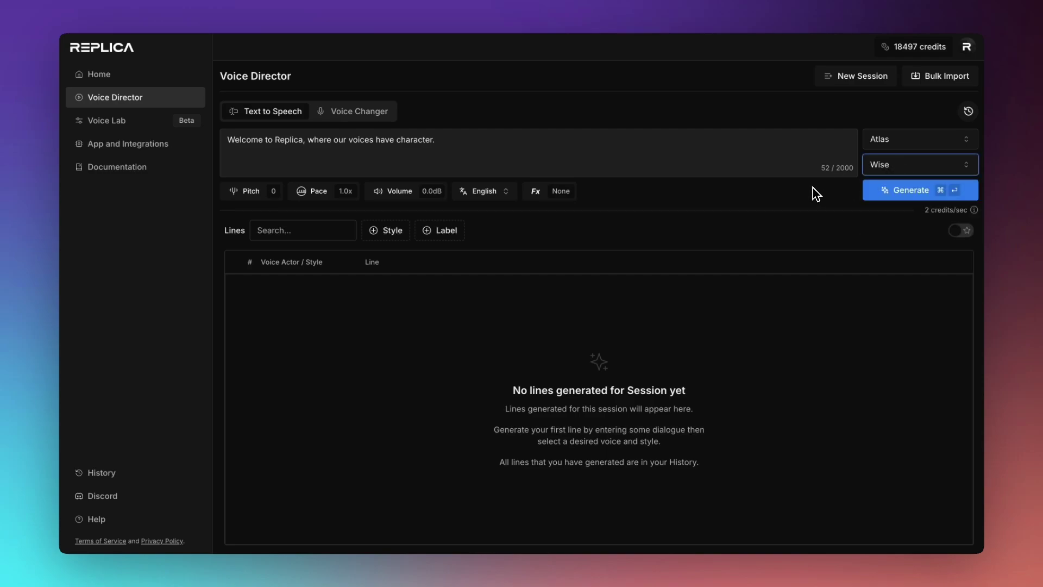
click(913, 198)
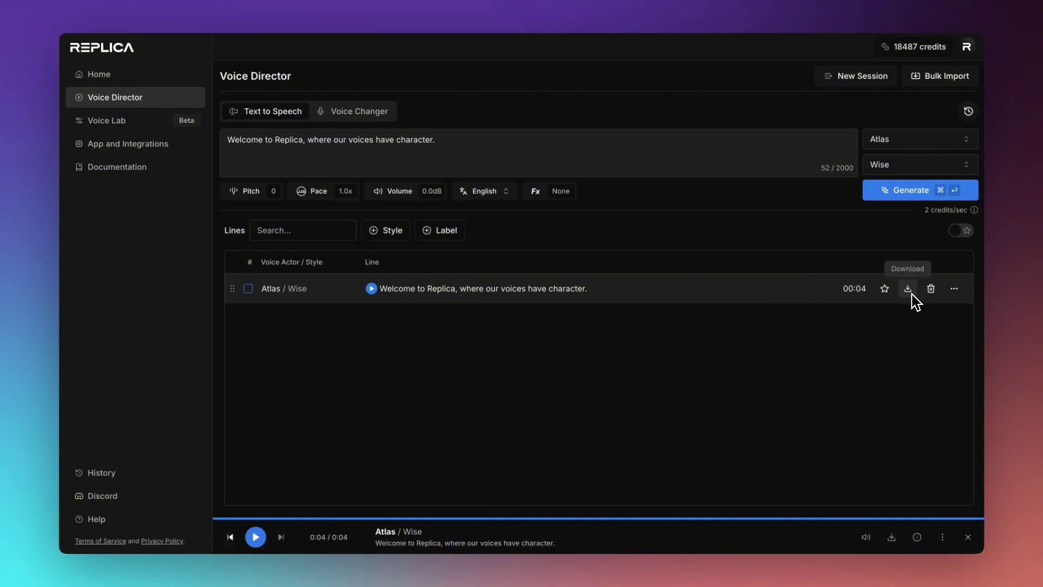
Star line 1's Atlas / Wise take and give it the Final label.
click(885, 288)
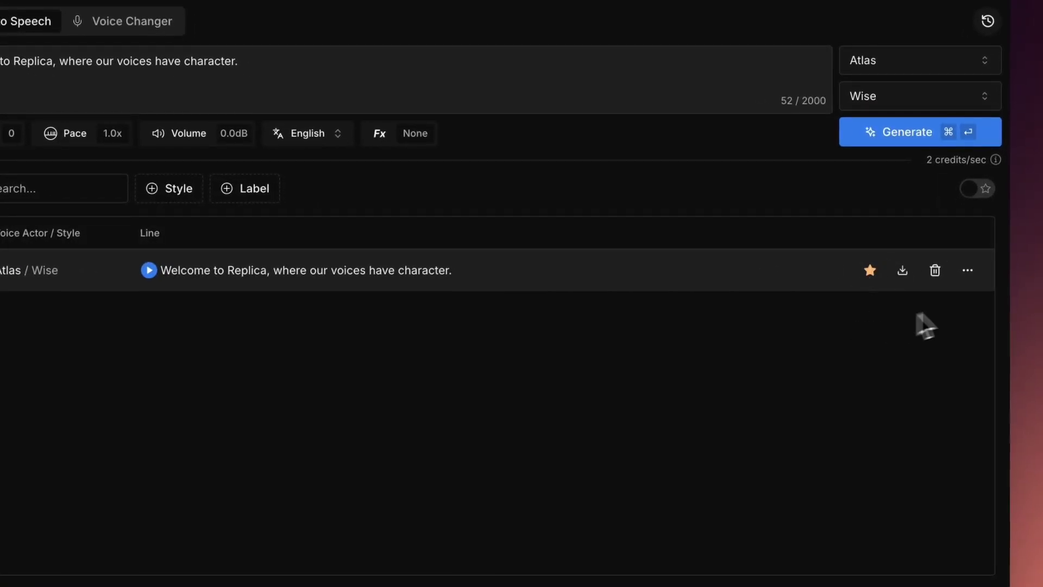
click(970, 273)
mouse_move(938, 298)
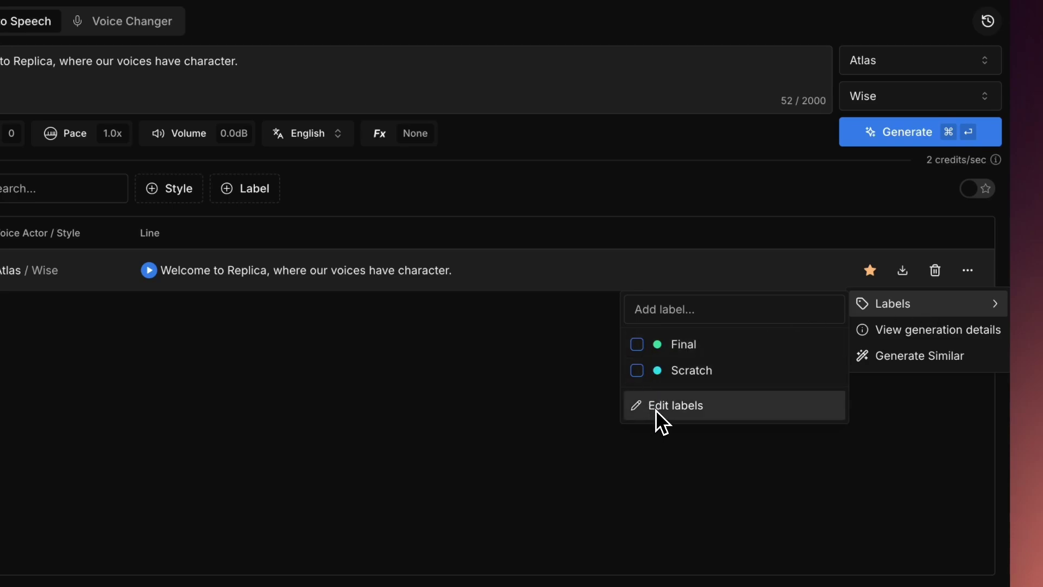
click(638, 347)
click(645, 221)
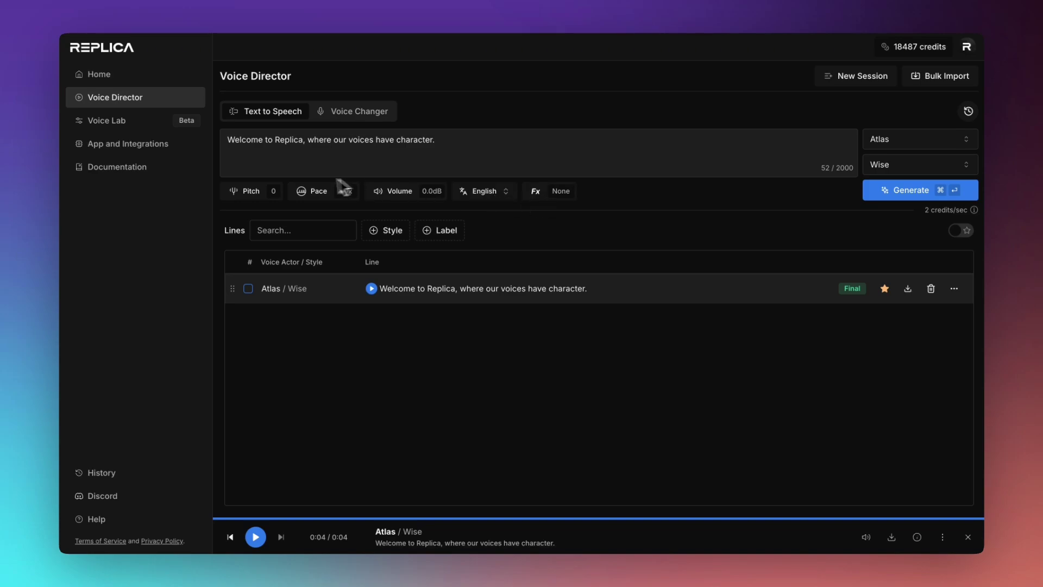
Lower the pitch to -6 and generate a second take.
click(270, 194)
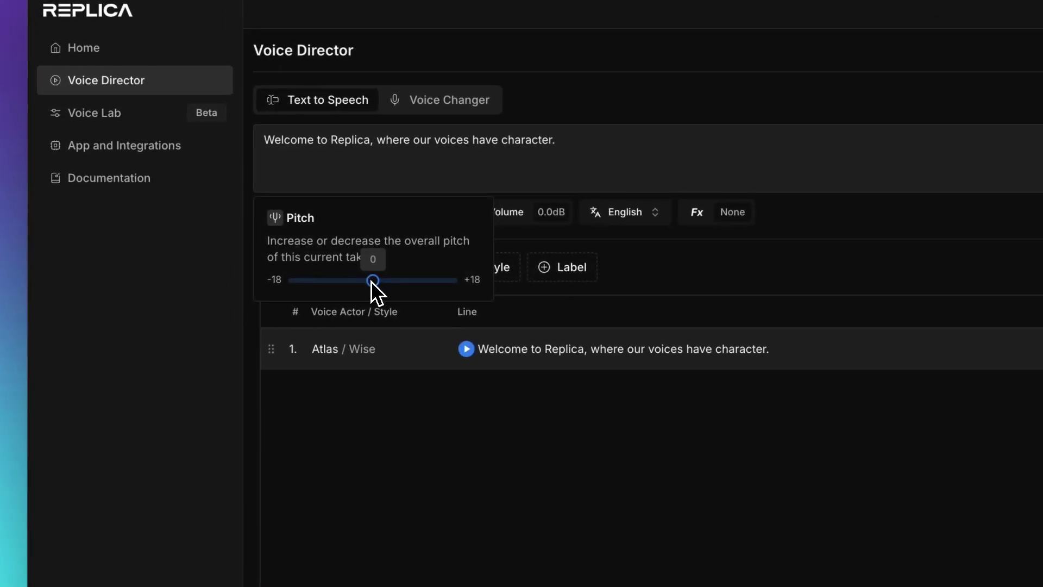
drag(371, 281, 412, 283)
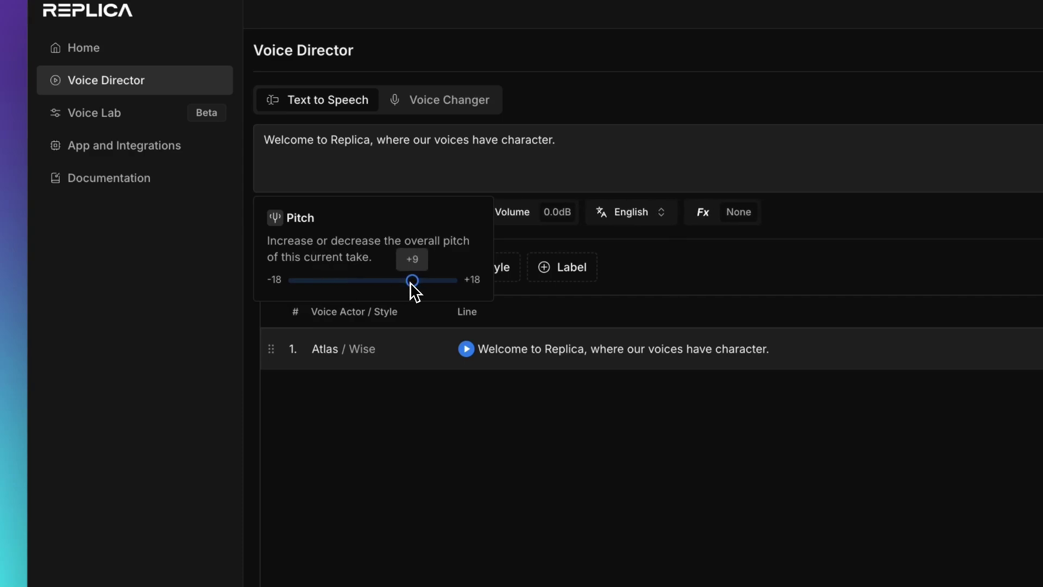
drag(410, 282, 356, 279)
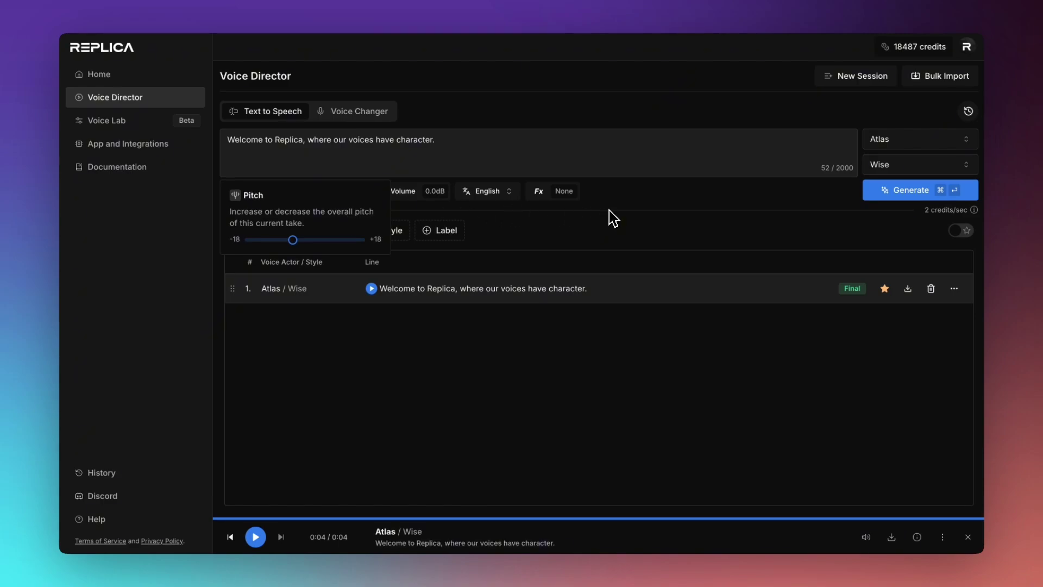
click(892, 196)
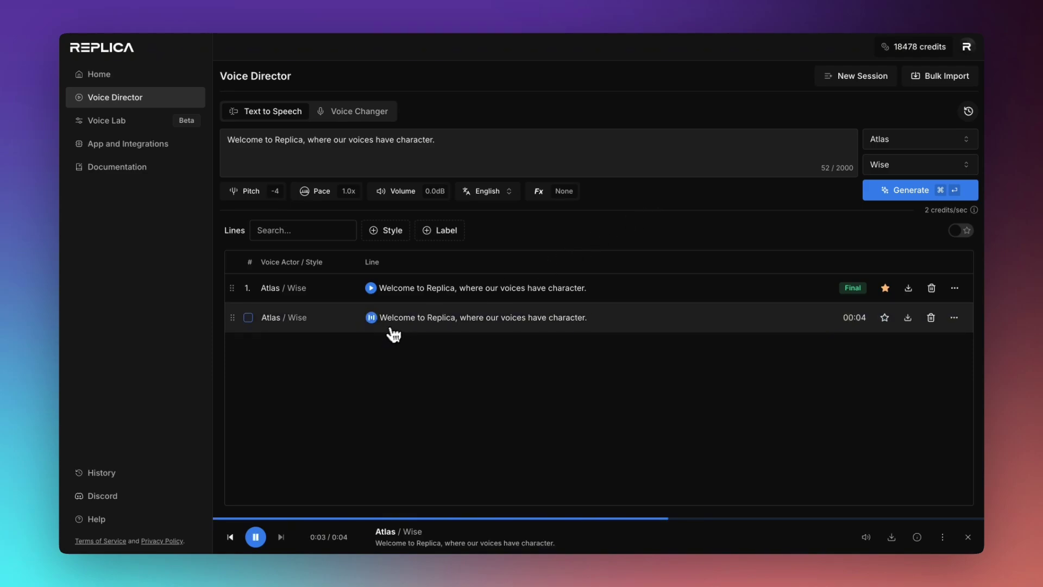
Replay the Final take, then generate line 3 with pitch raised to +4.
click(371, 290)
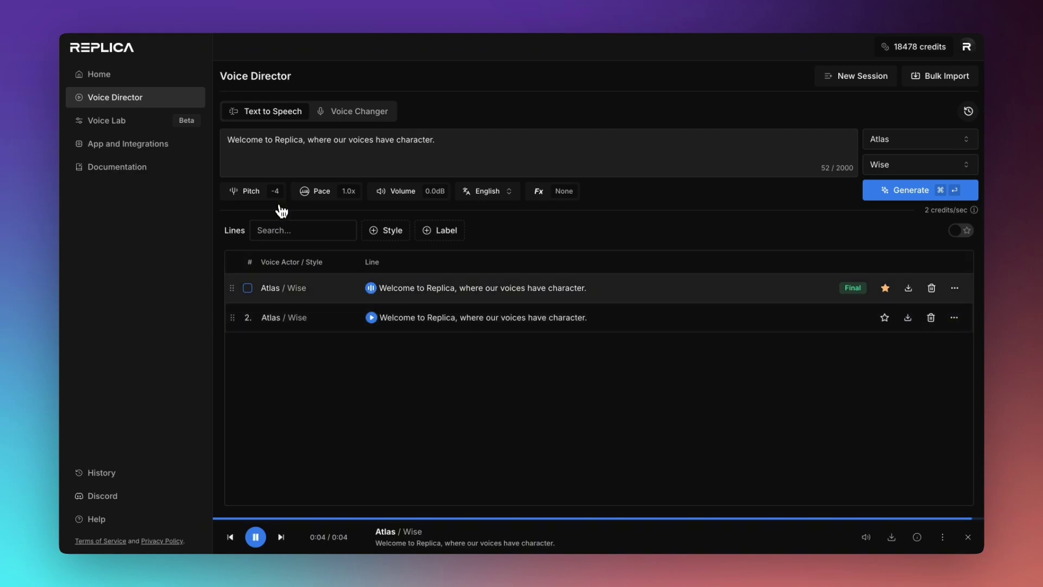
click(275, 192)
drag(291, 239, 319, 247)
click(888, 194)
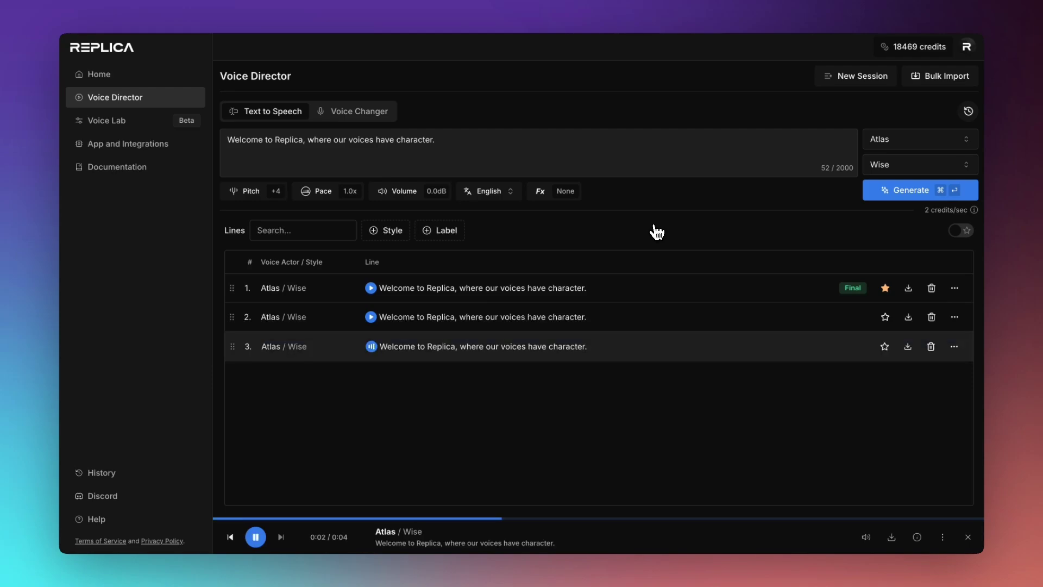
Set the pitch back to -4.
click(275, 199)
click(291, 241)
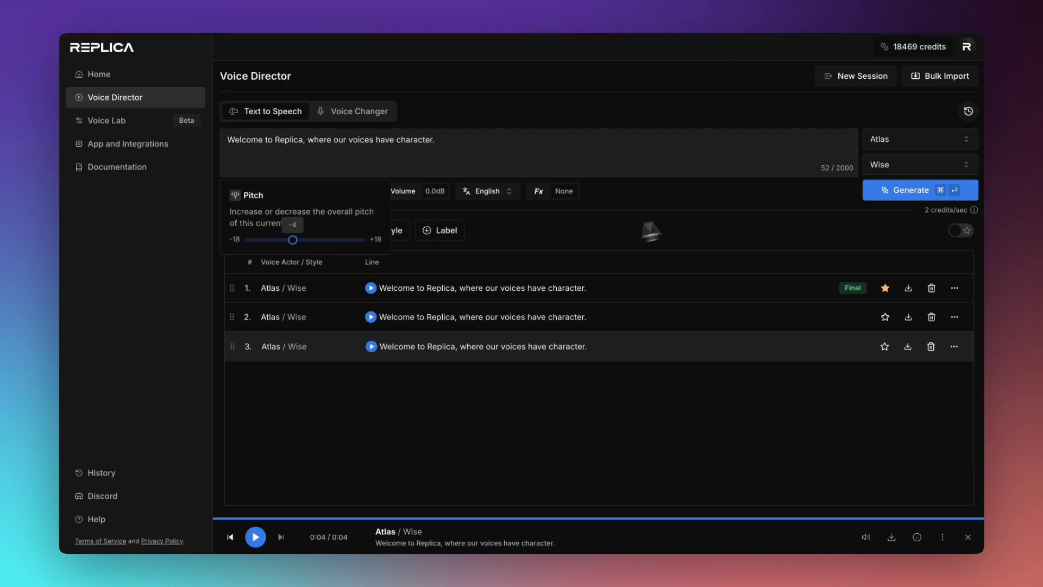
click(686, 203)
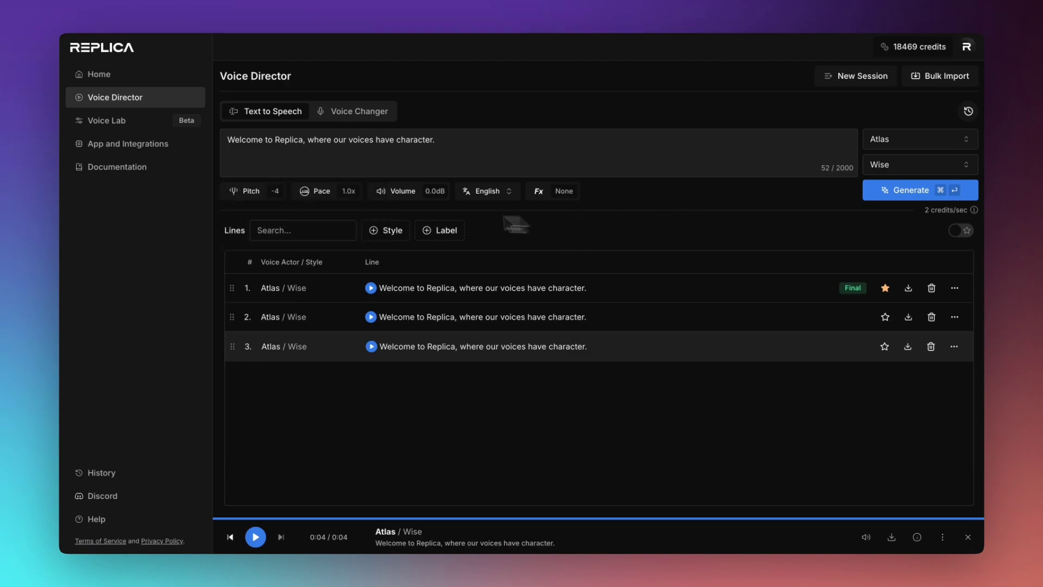
Generate take 4 with the pace set to 1.2x.
click(344, 203)
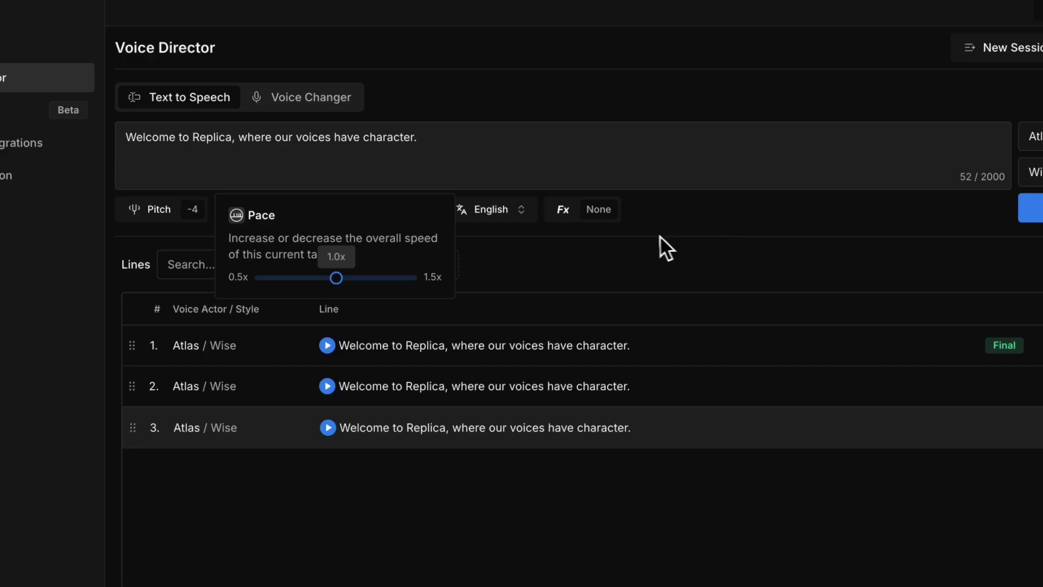
drag(338, 282, 266, 276)
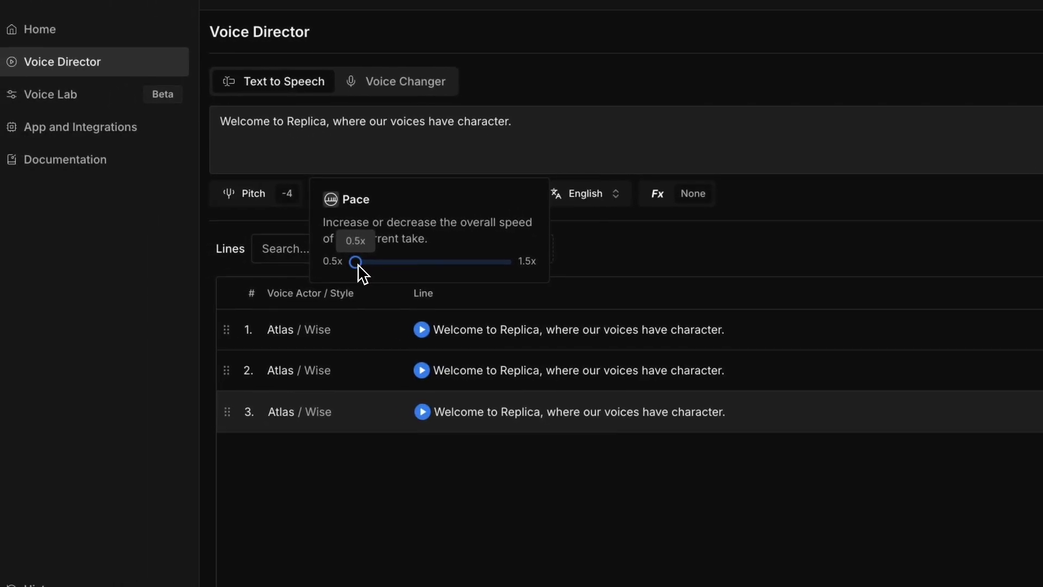
drag(337, 265, 464, 275)
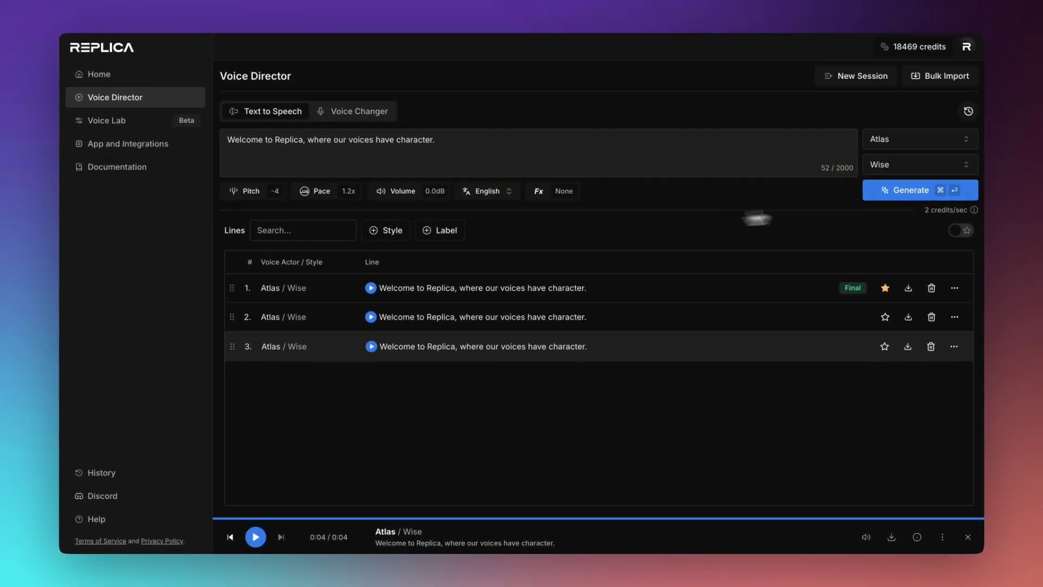
click(898, 197)
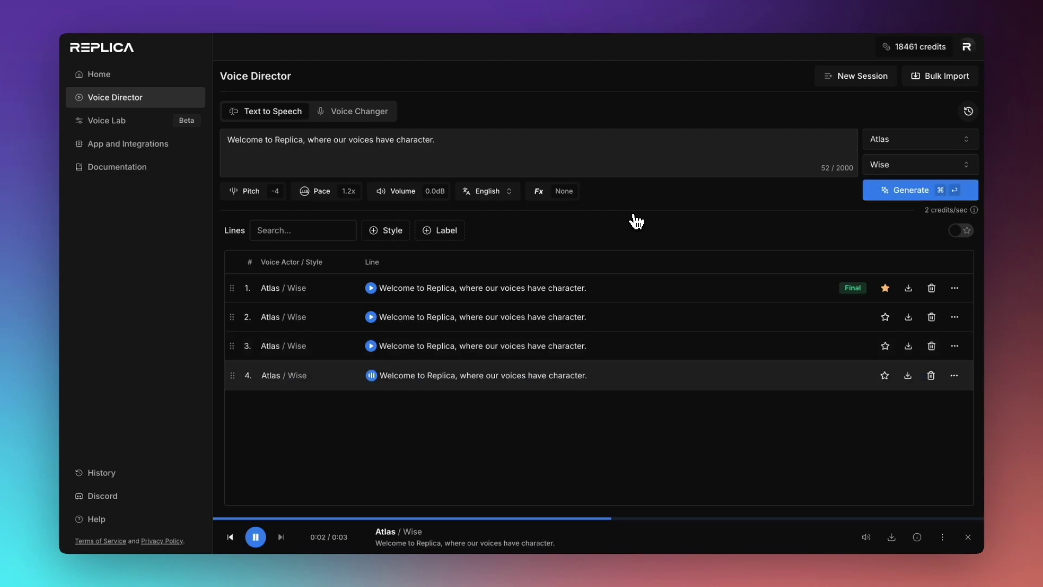
Generate take 5 at 0.75x pace, then set the pace to 1.1x.
click(312, 191)
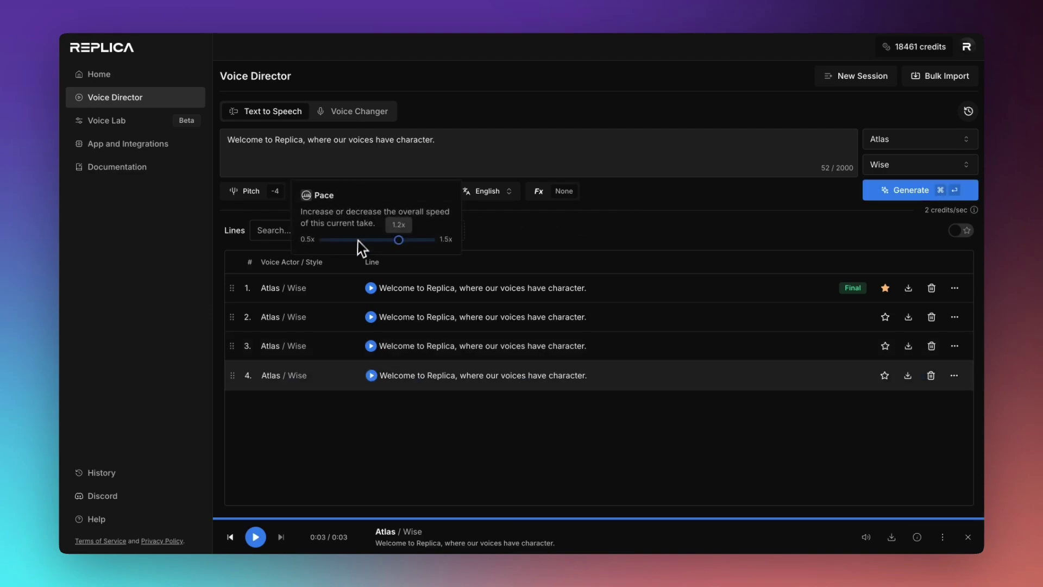
drag(357, 240, 350, 240)
click(917, 195)
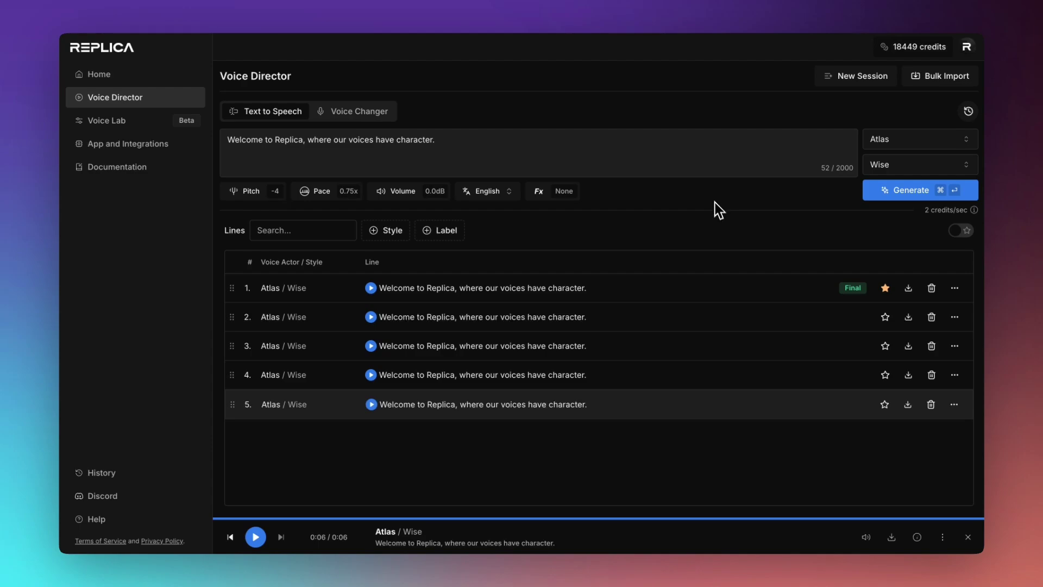
click(337, 193)
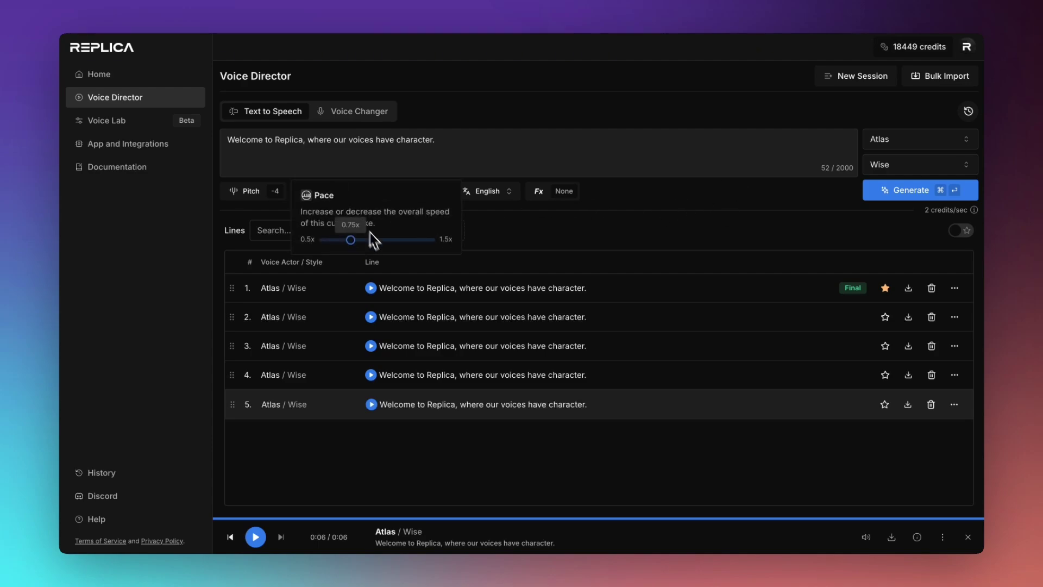
click(387, 240)
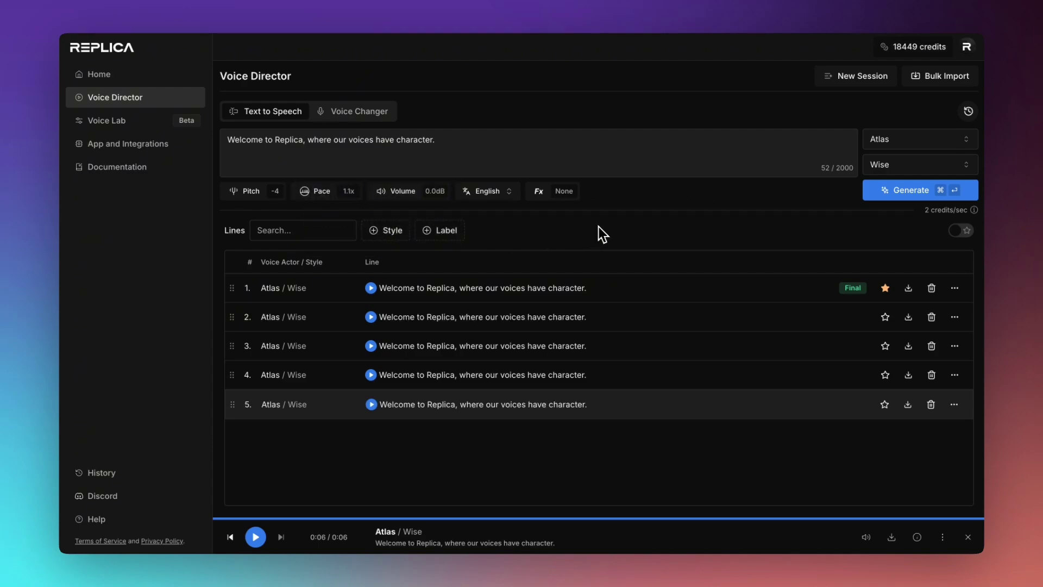
Generate line 6 at -3.0dB volume, then reset the volume to 0.0dB.
mouse_move(424, 199)
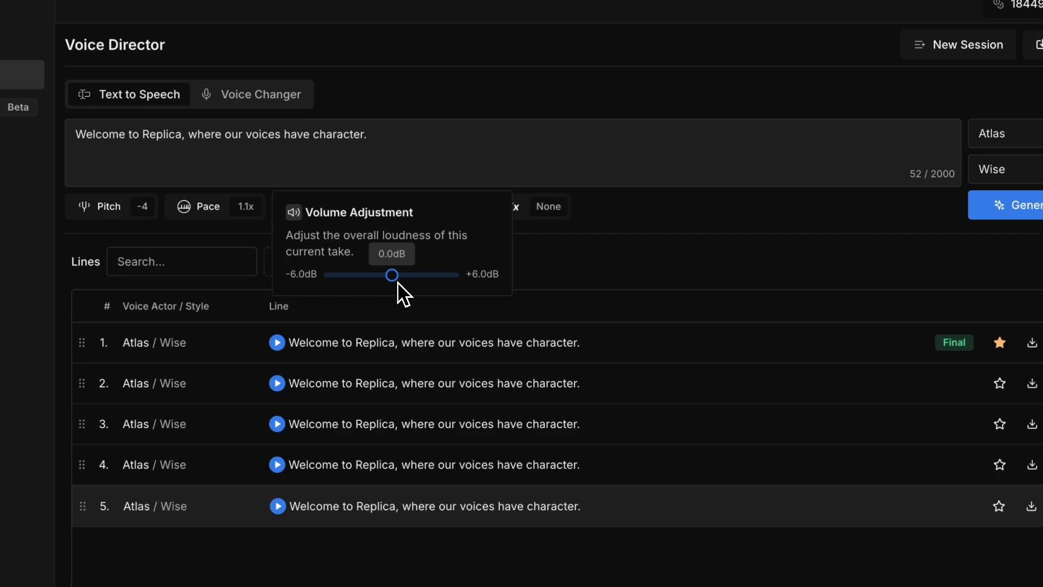
drag(393, 277, 367, 278)
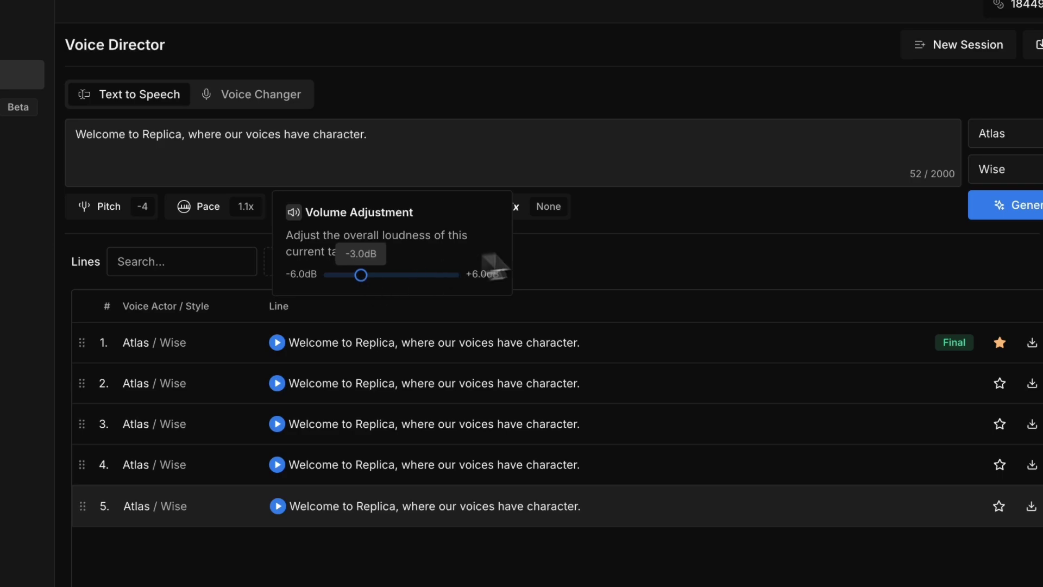
click(746, 224)
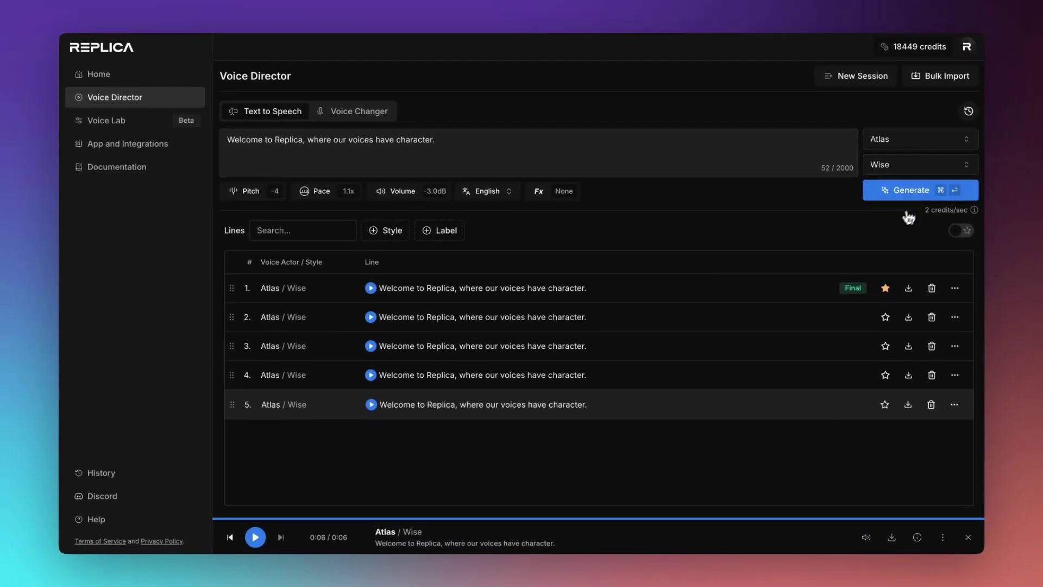
click(924, 193)
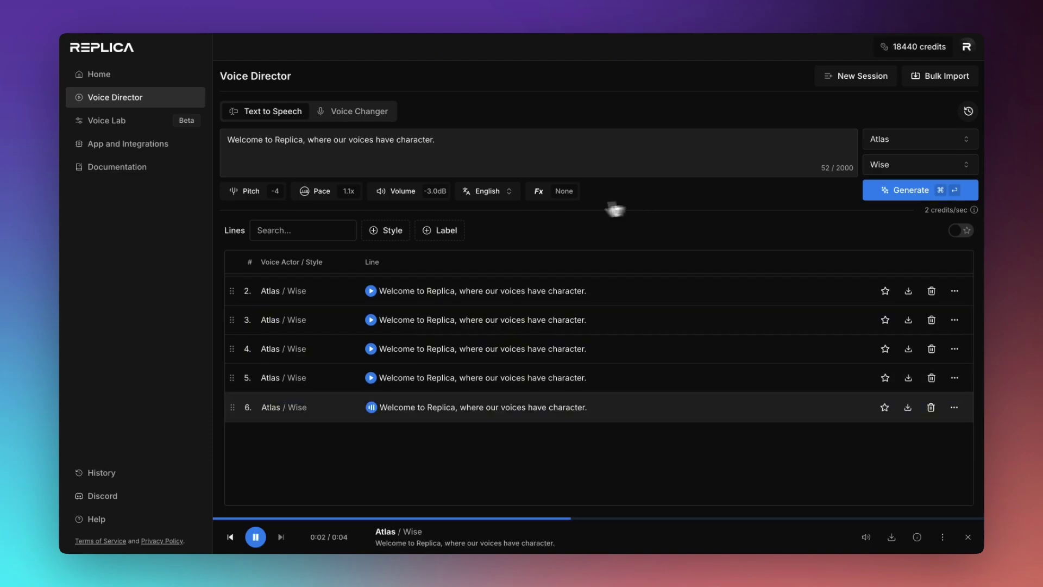
click(428, 195)
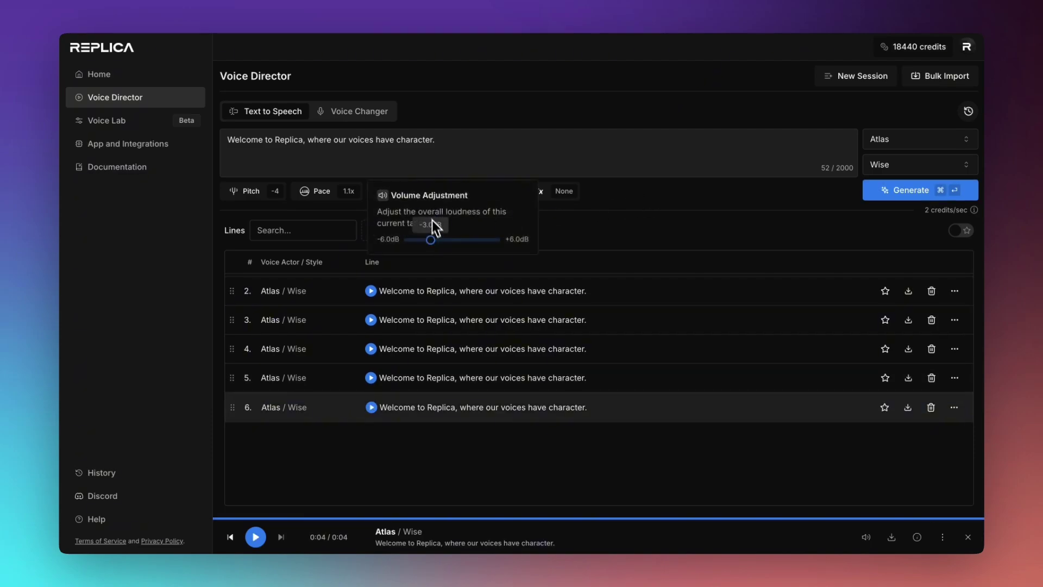
drag(434, 224, 452, 242)
Switch to French and generate line 7 reading 'Bienvenue chez Replica, où nos voix ont du caractère.'.
click(549, 231)
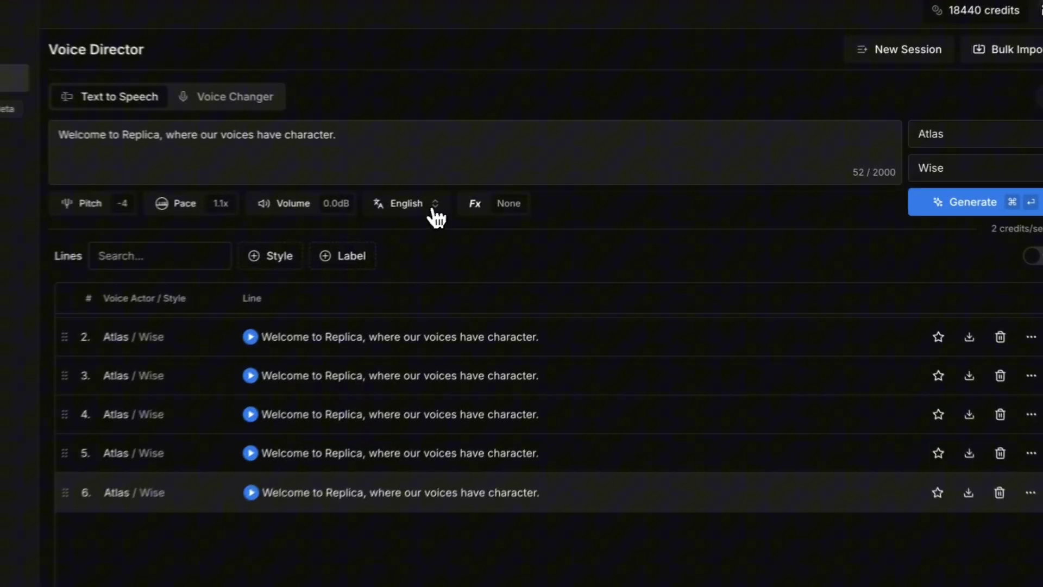
click(435, 215)
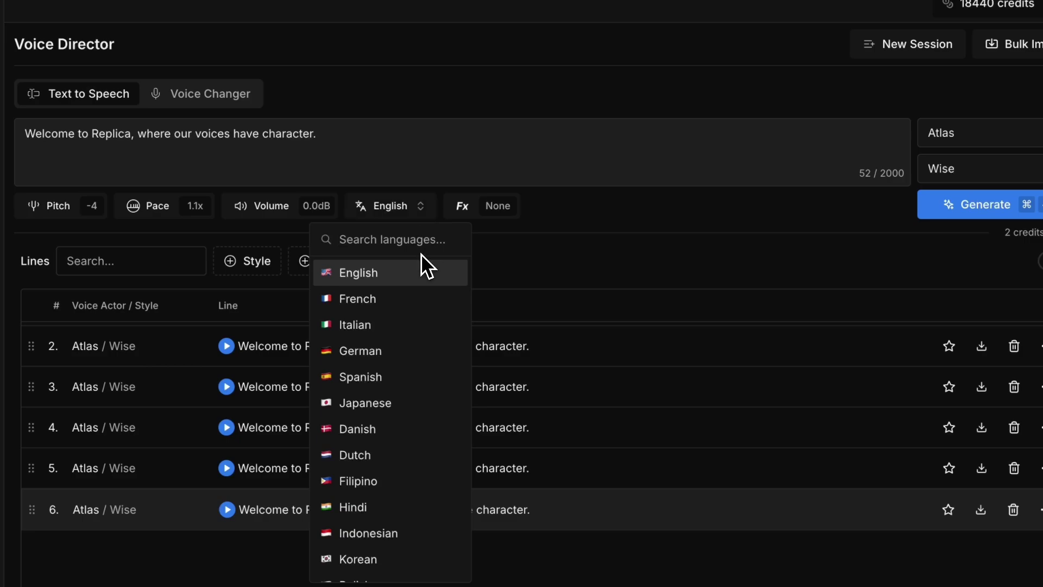
click(409, 297)
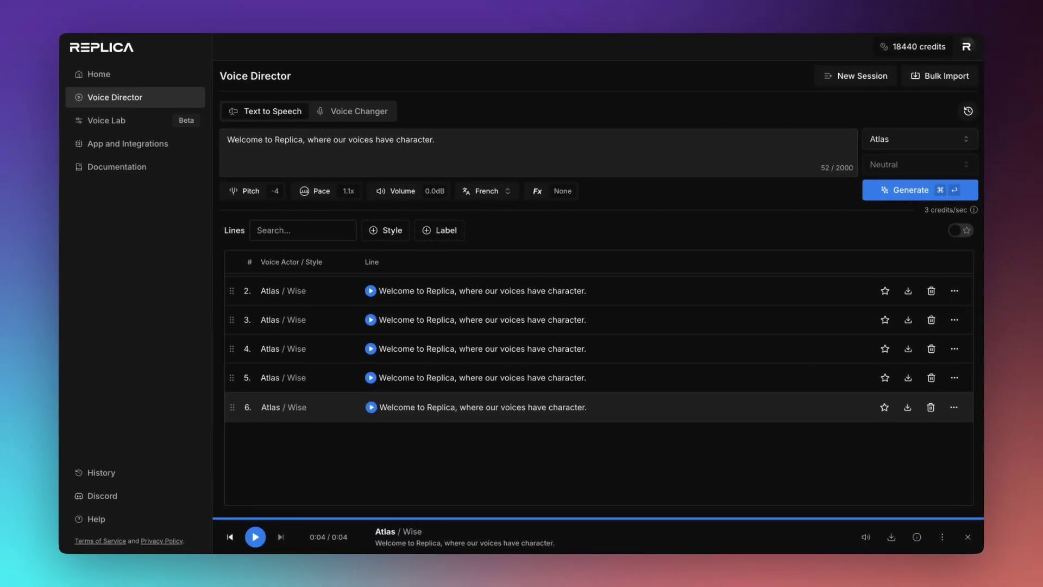
triple_click(465, 139)
text(Bienvenue chez Replica, où nos voix ont du caractère.)
click(891, 193)
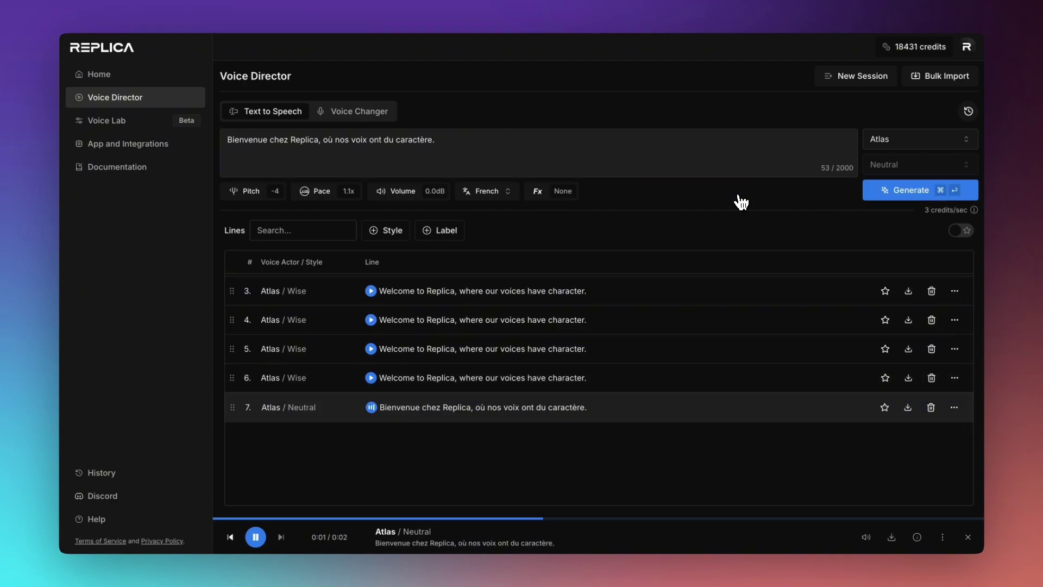
click(626, 137)
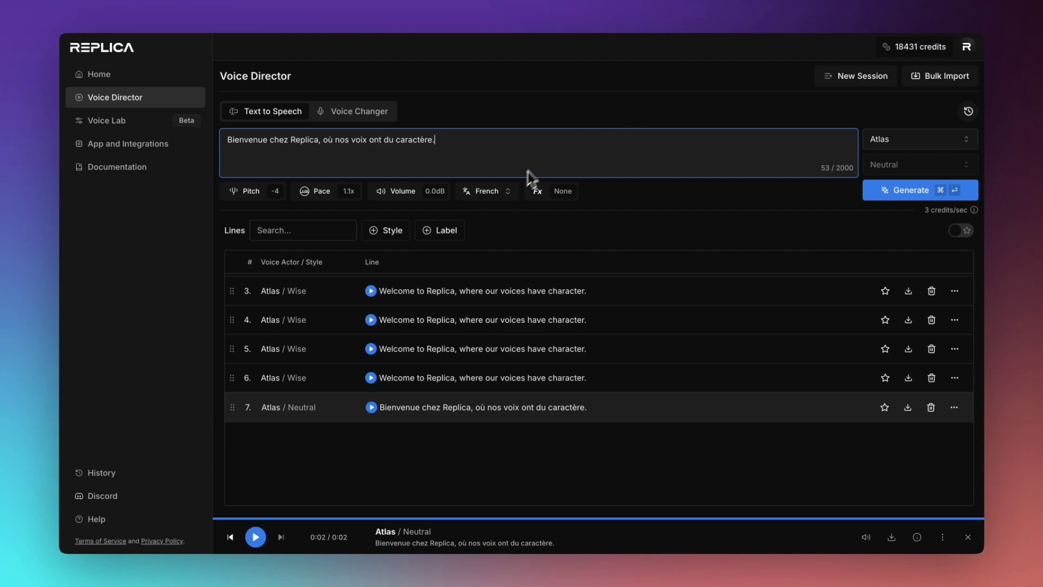
Restore the English sentence and generate line 8 with French still selected.
key(super+z)
click(517, 193)
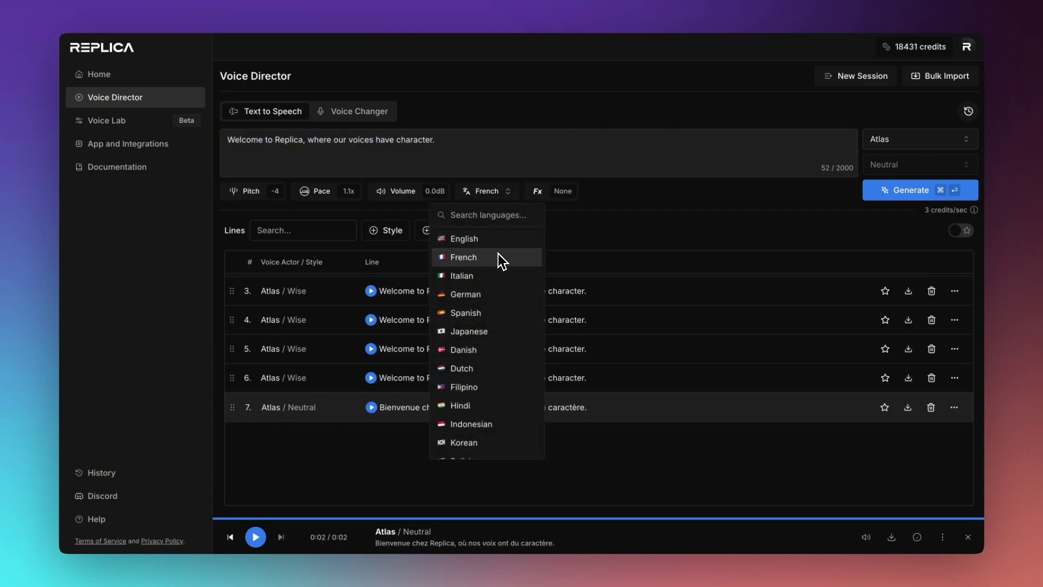
click(476, 265)
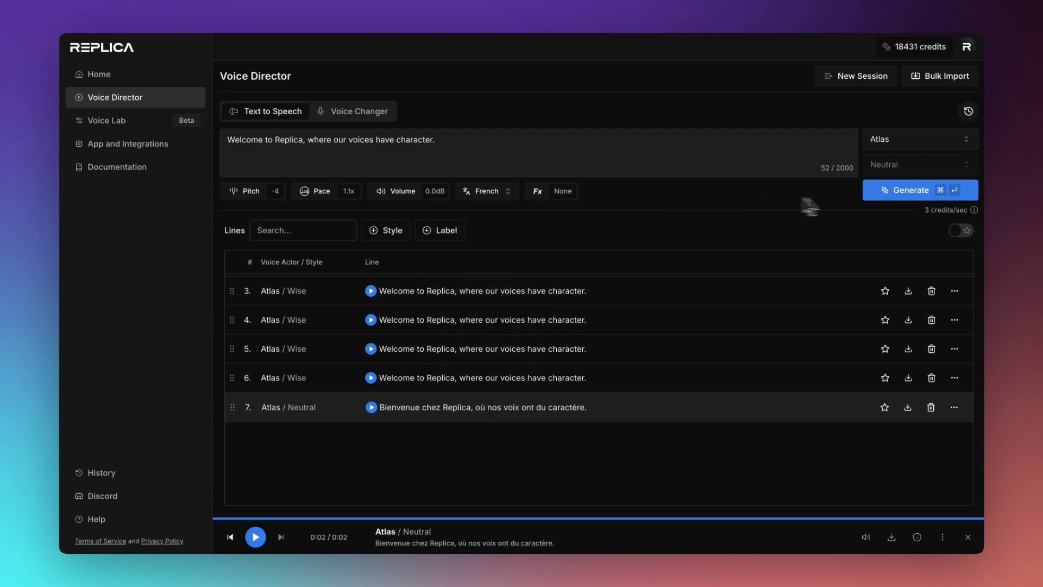
click(896, 193)
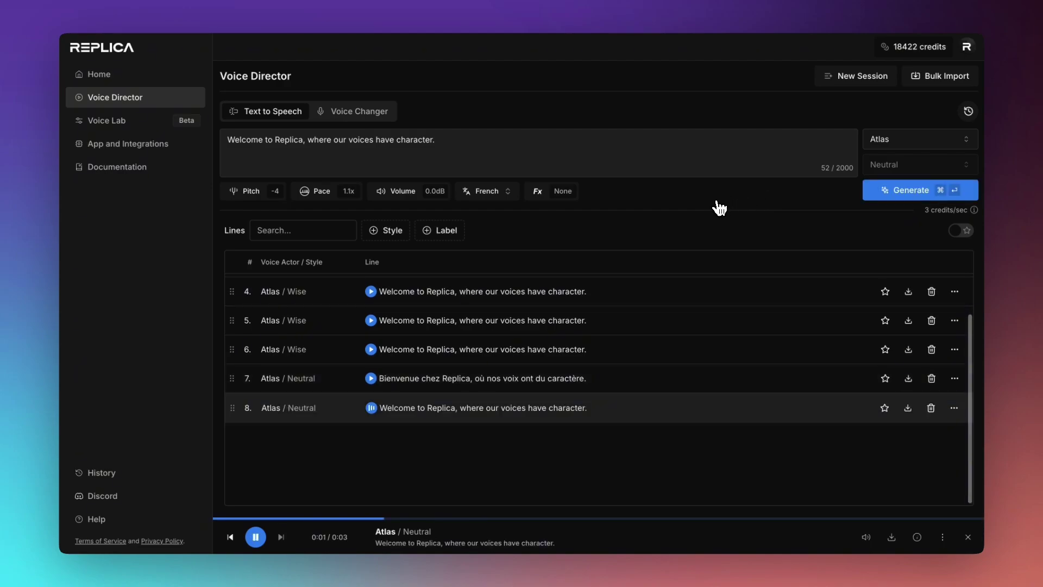
Switch the language to German and generate line 9.
click(495, 194)
click(503, 295)
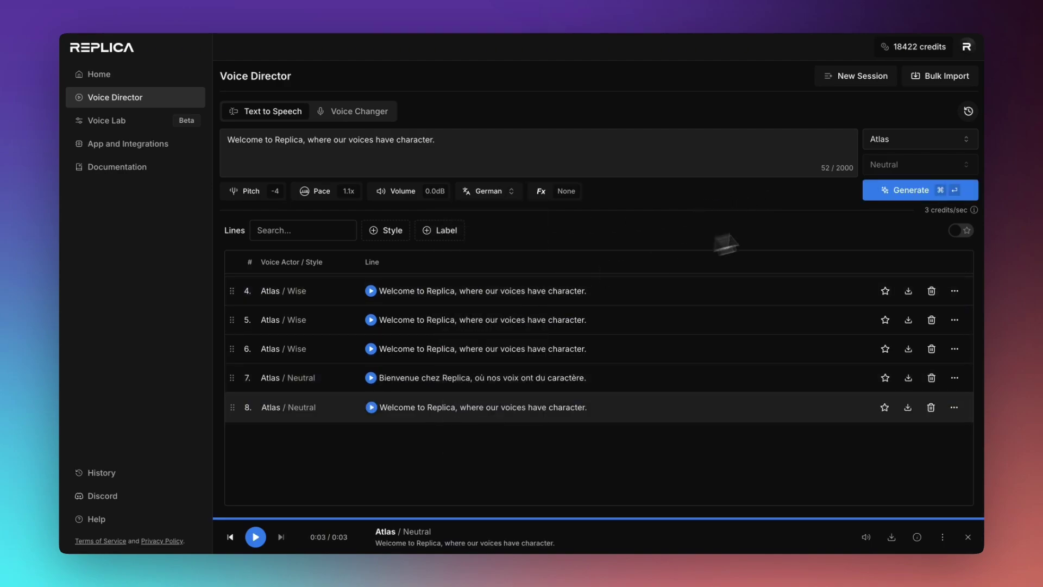
click(913, 191)
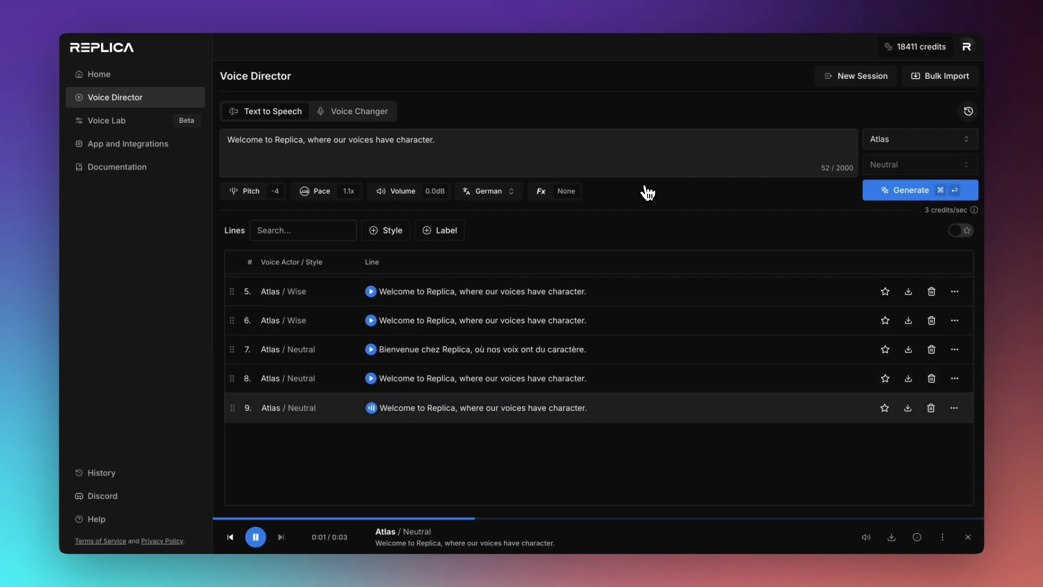
Set the speech language to English, leaving Atlas on the Wise style.
click(503, 195)
click(554, 209)
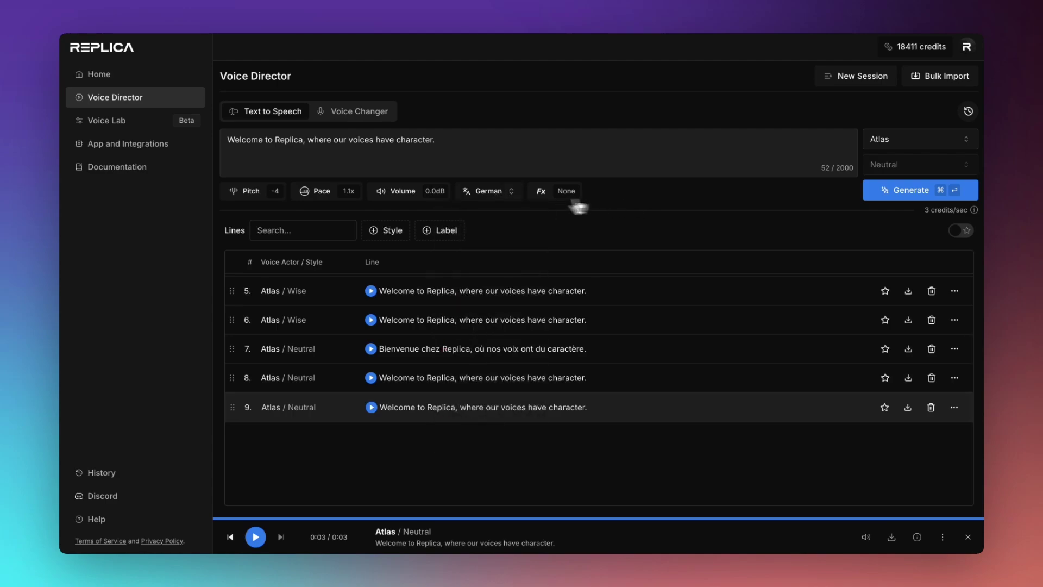
click(510, 195)
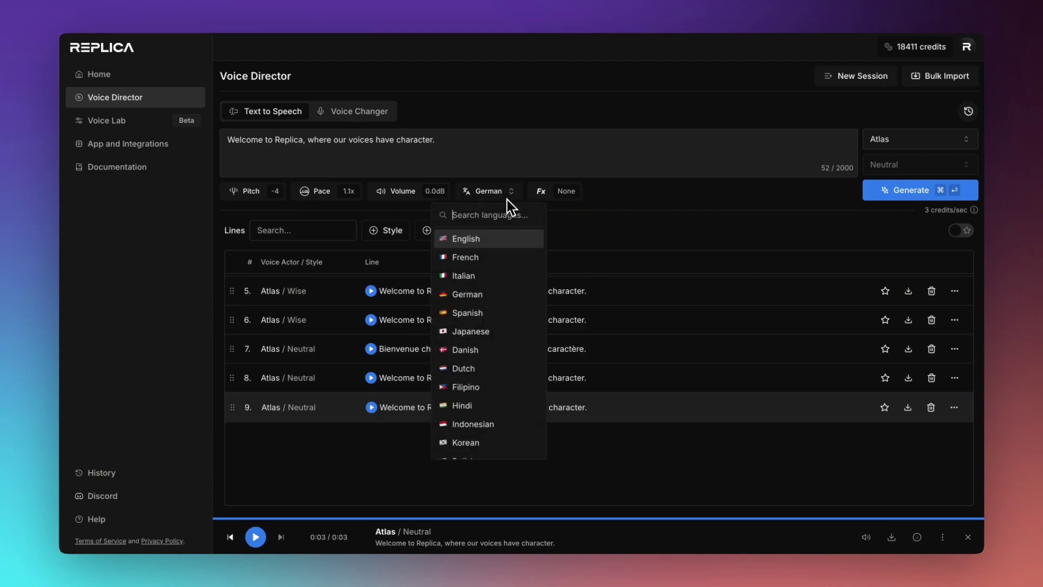
click(500, 239)
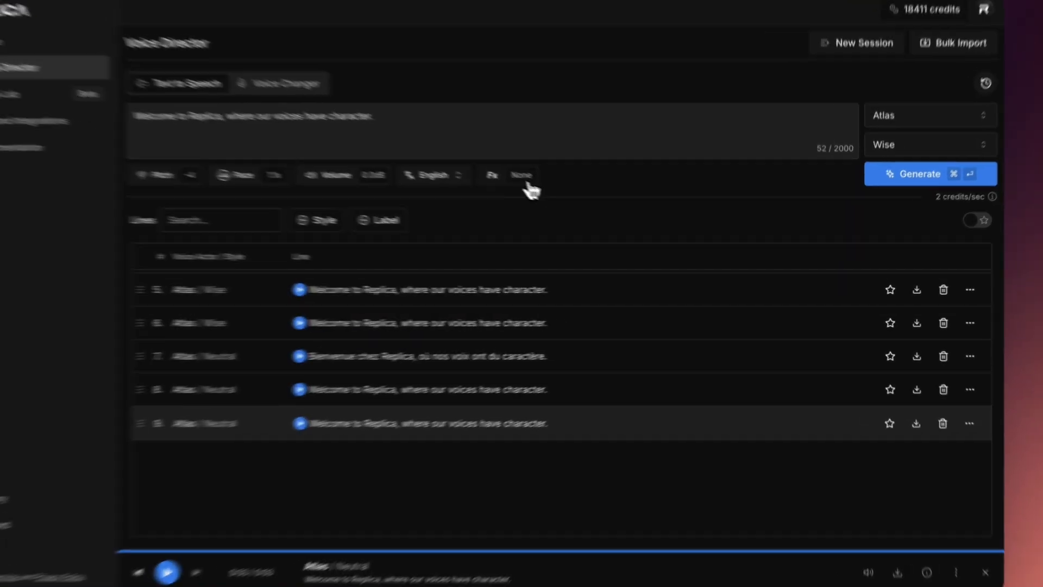
Generate an Atlas/Wise take of the welcome line with the Vintage Radio effect.
click(568, 195)
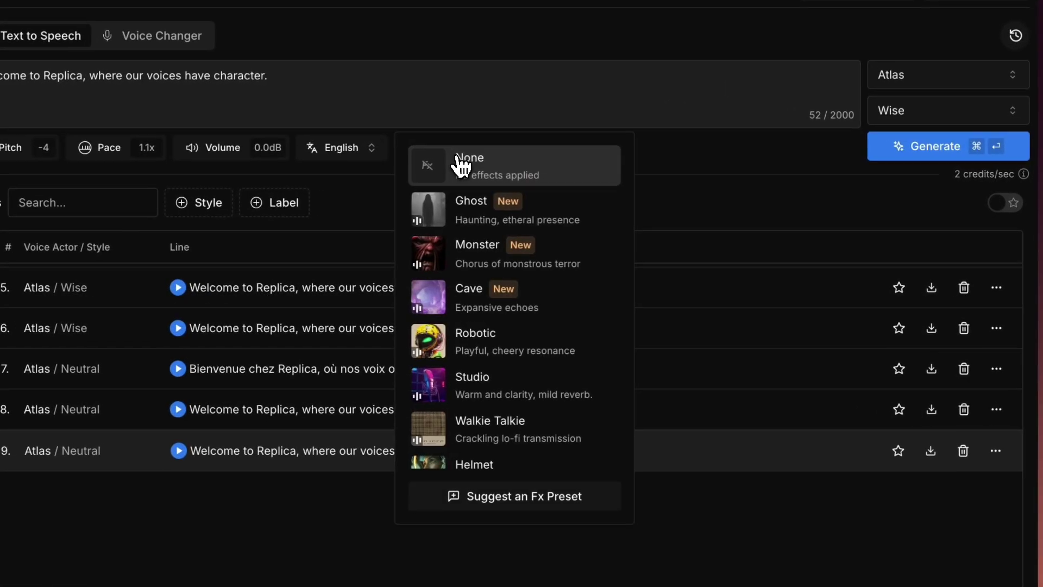
scroll(571, 306, down, 1)
scroll(571, 304, down, 2)
scroll(571, 305, up, 4)
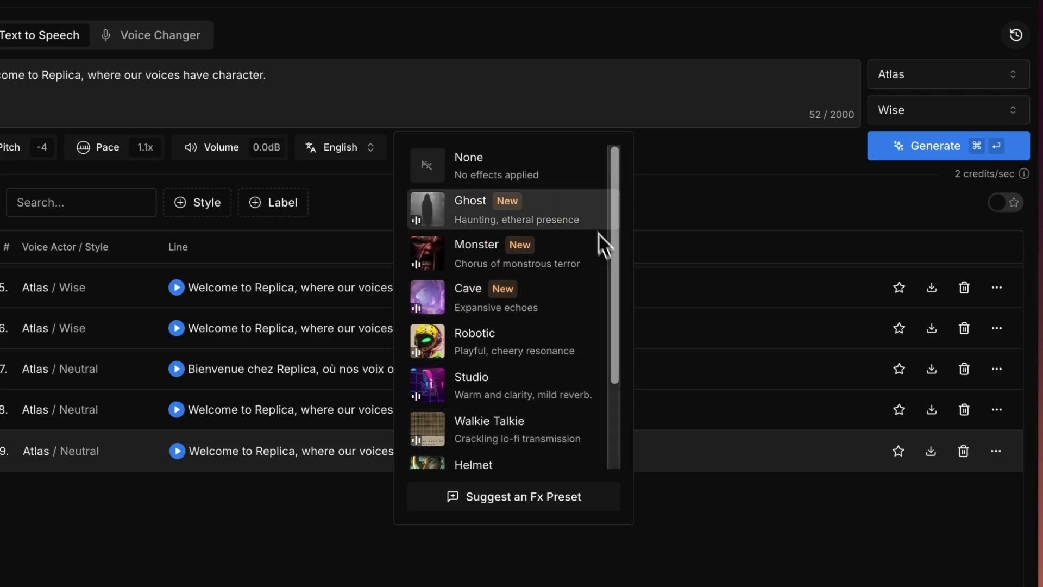
scroll(551, 223, down, 3)
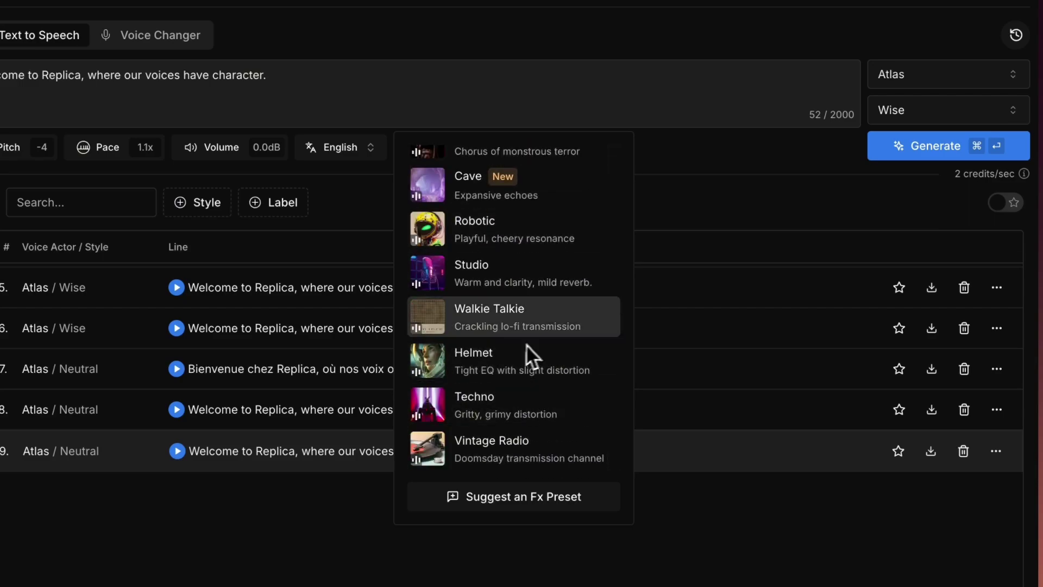
click(456, 441)
click(704, 190)
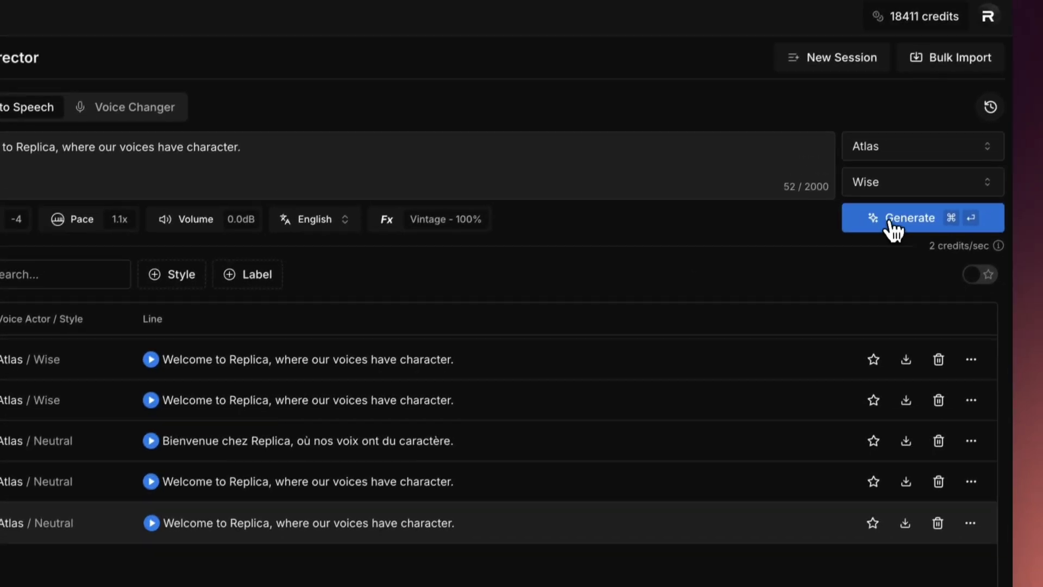
click(870, 163)
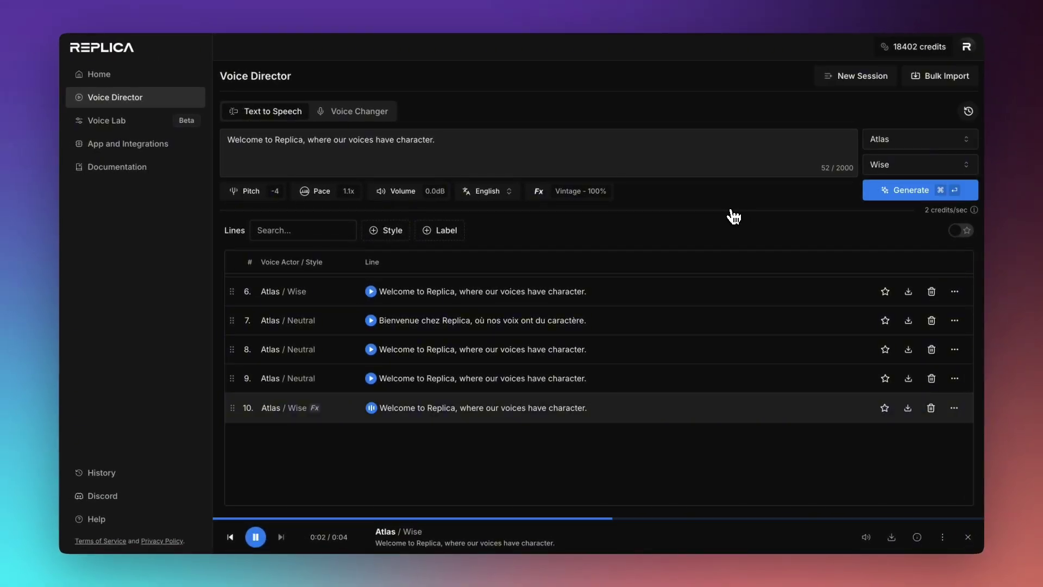
Switch the effect preset to Robotic and generate another take.
click(581, 193)
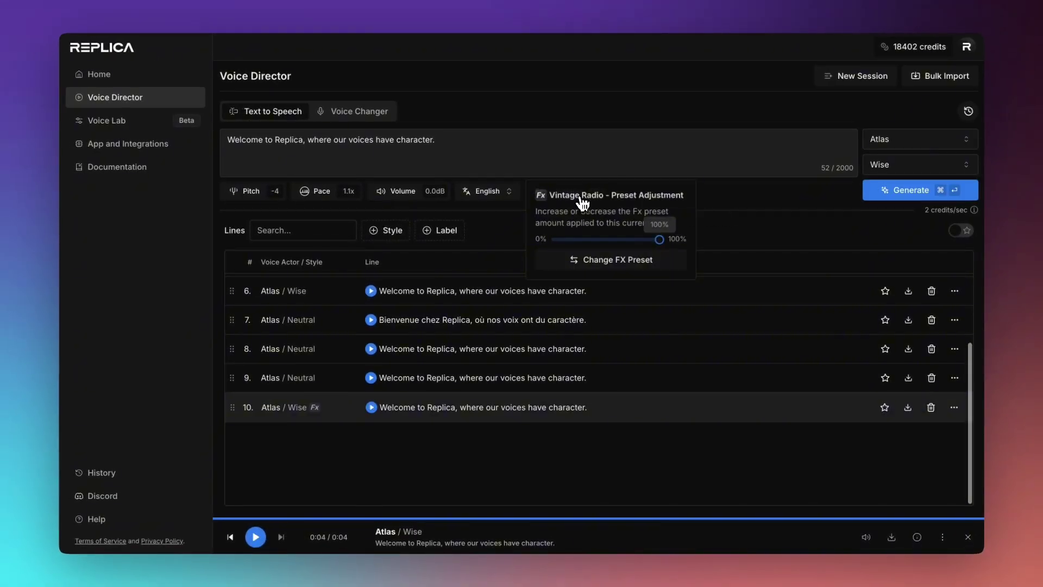
click(606, 261)
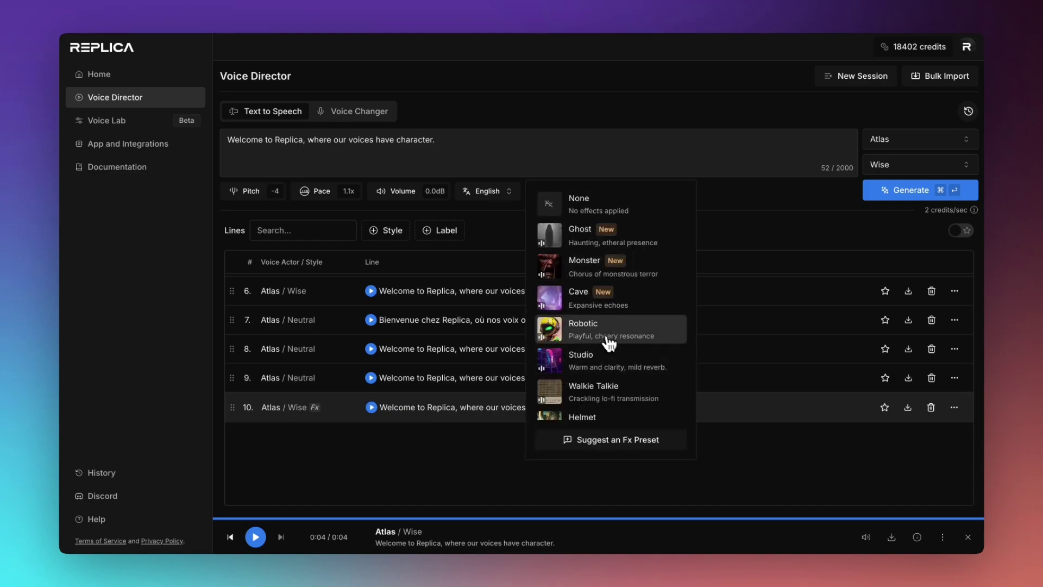
click(578, 332)
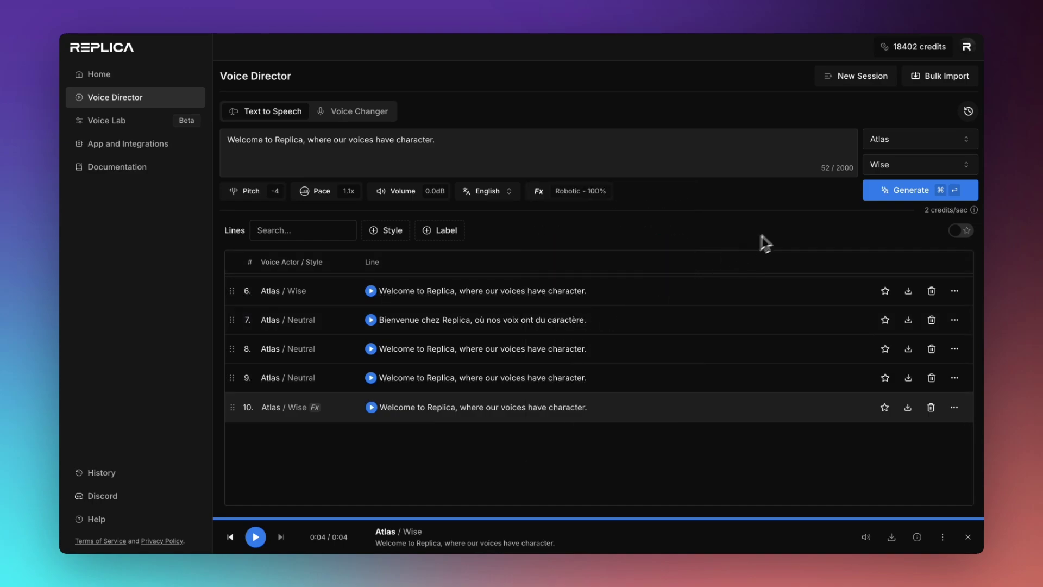
click(896, 197)
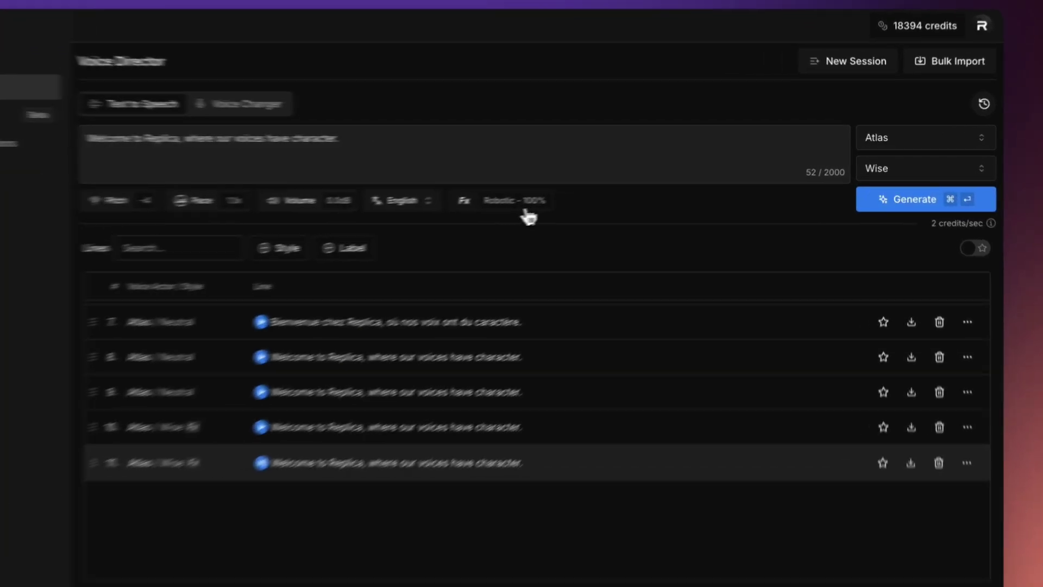
Set the Robotic effect strength to 60% and generate take 12.
click(526, 212)
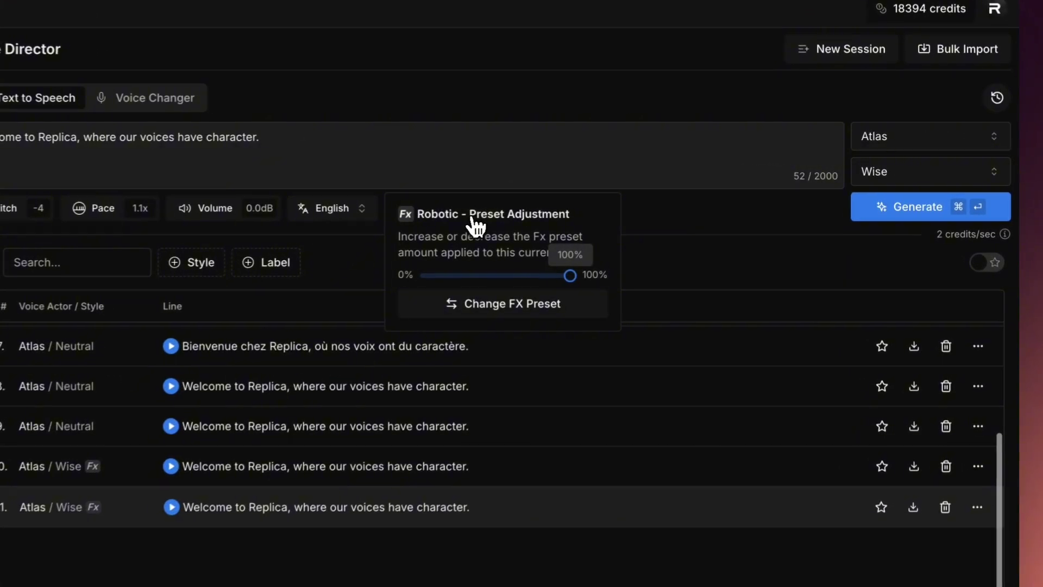
drag(608, 262, 508, 282)
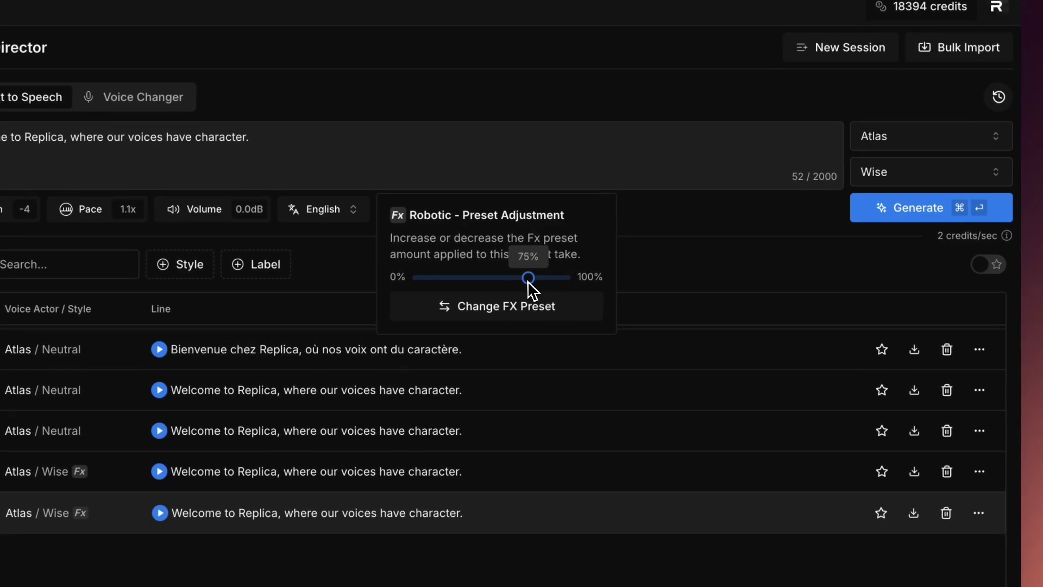
click(888, 217)
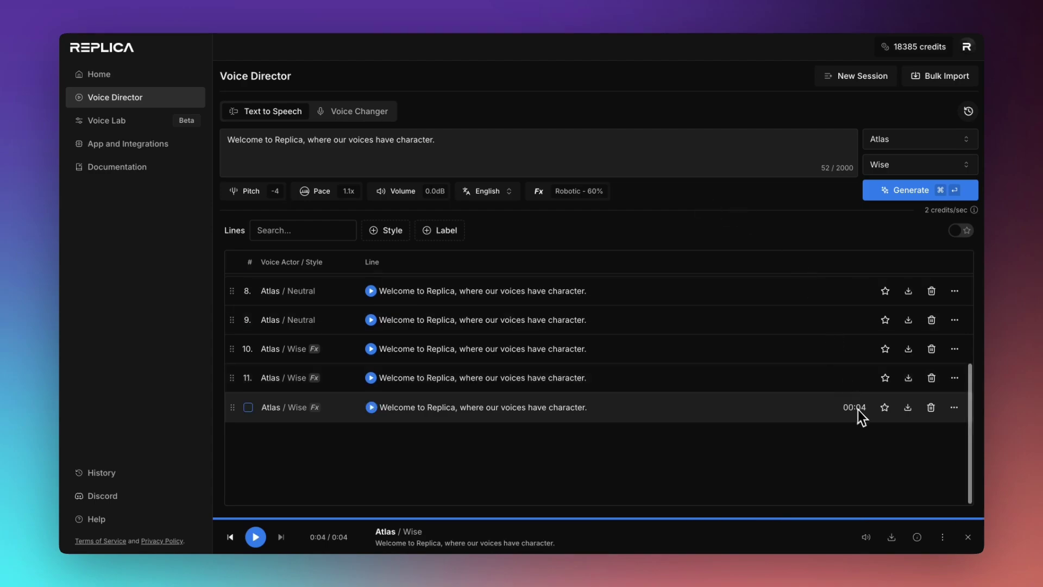
Star line 12 and label it Final, then unstar the older favourited take.
click(885, 408)
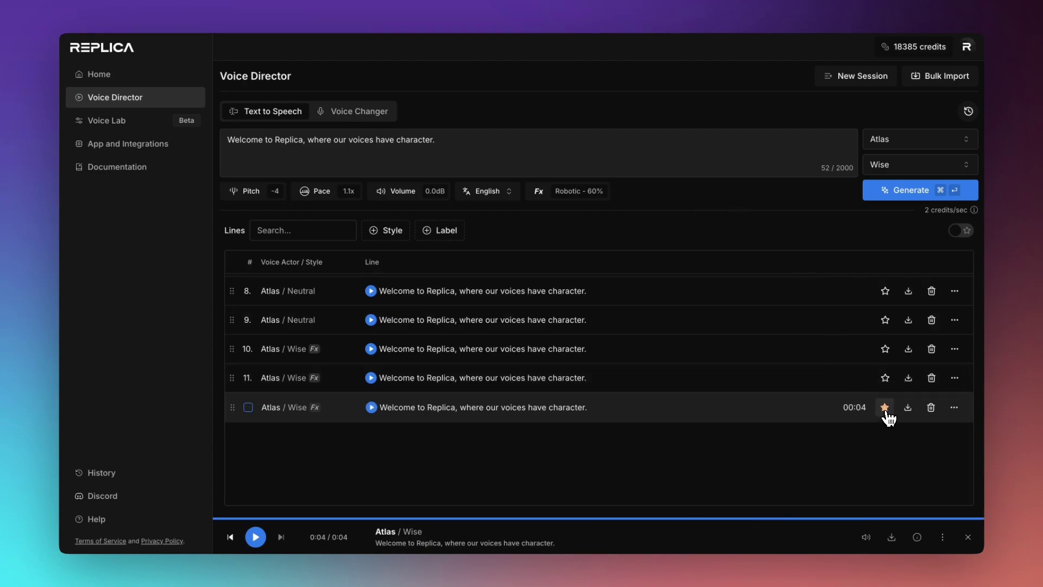
click(954, 407)
mouse_move(923, 430)
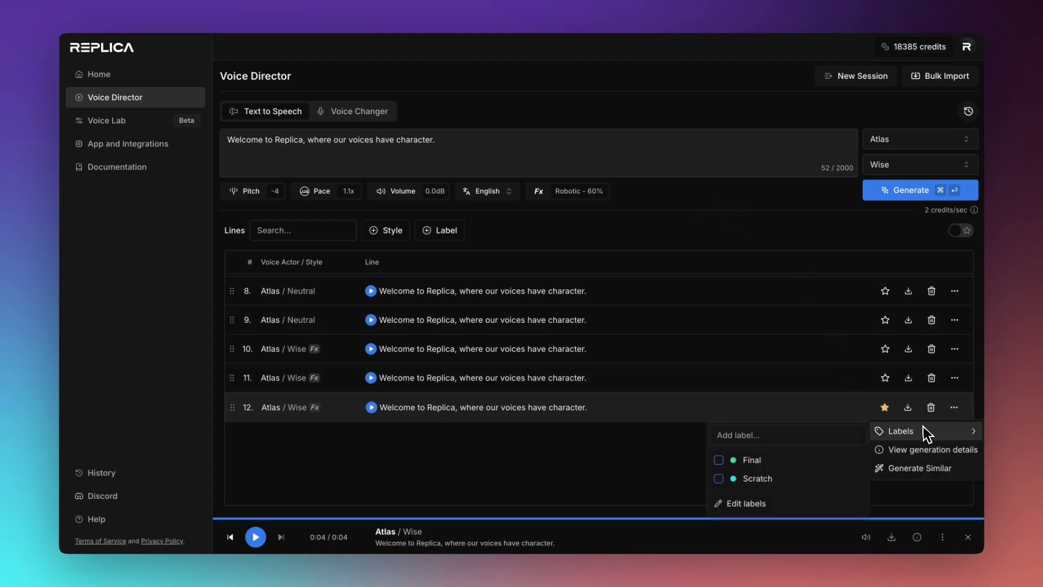
click(752, 461)
click(652, 484)
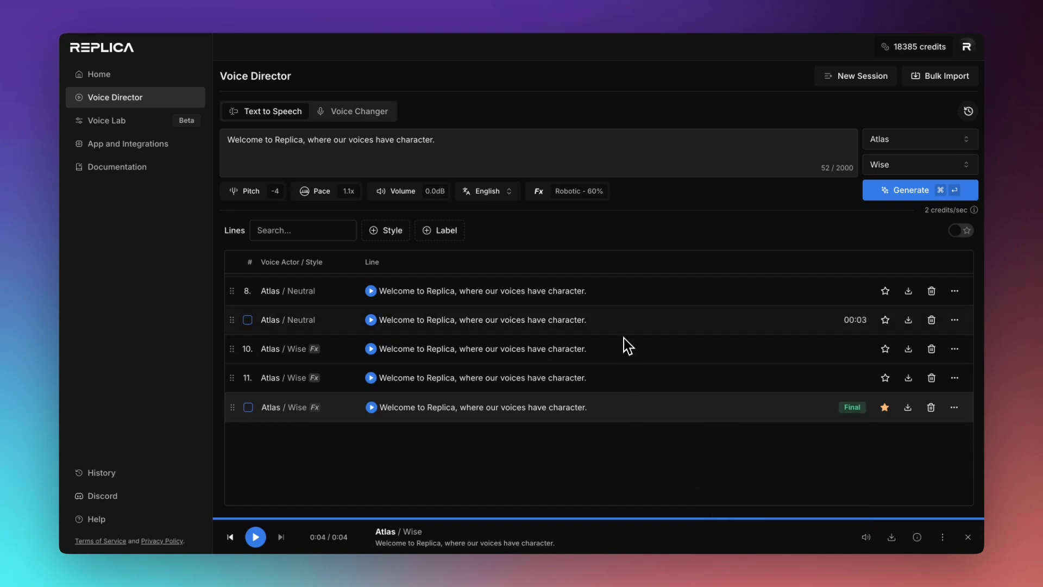
click(960, 231)
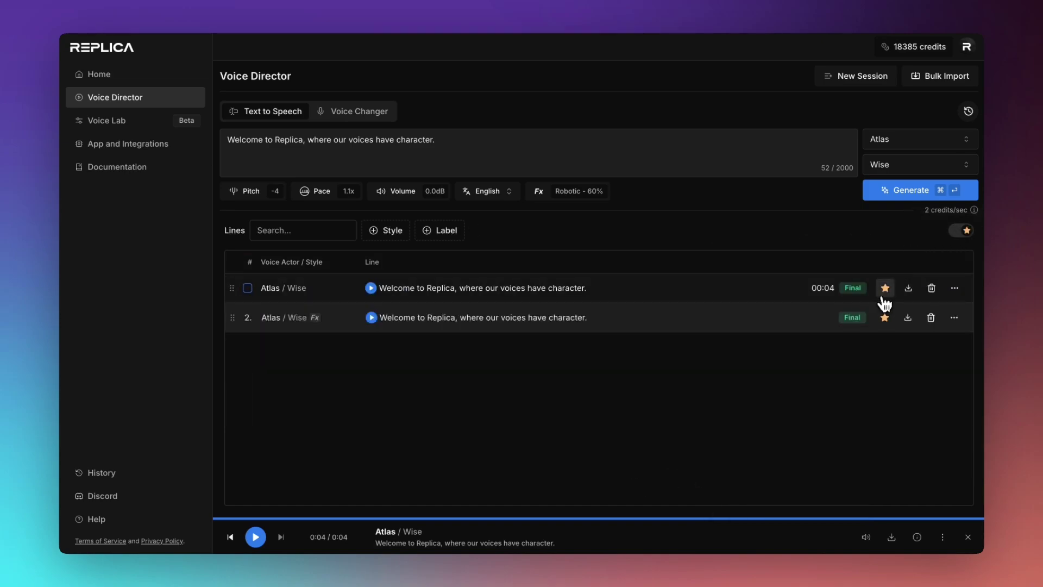
click(886, 288)
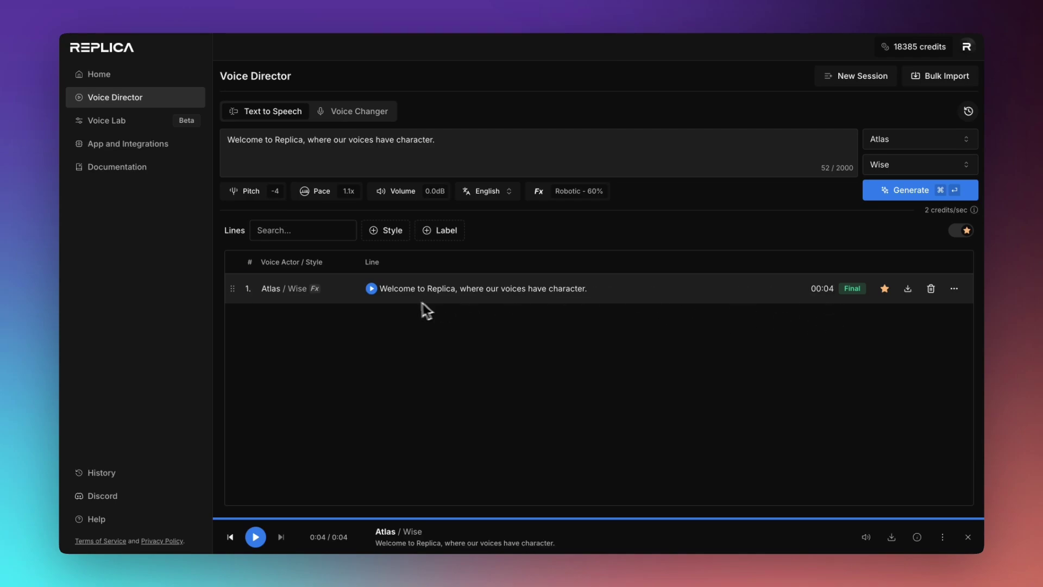
Select all lines except the Final take and delete the other eleven.
click(966, 232)
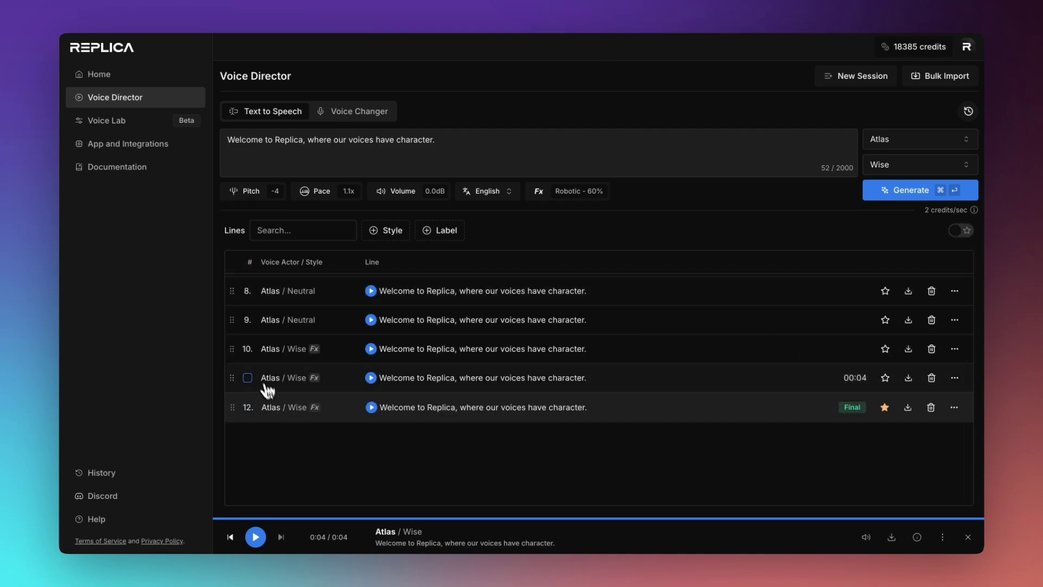
scroll(249, 288, up, 5)
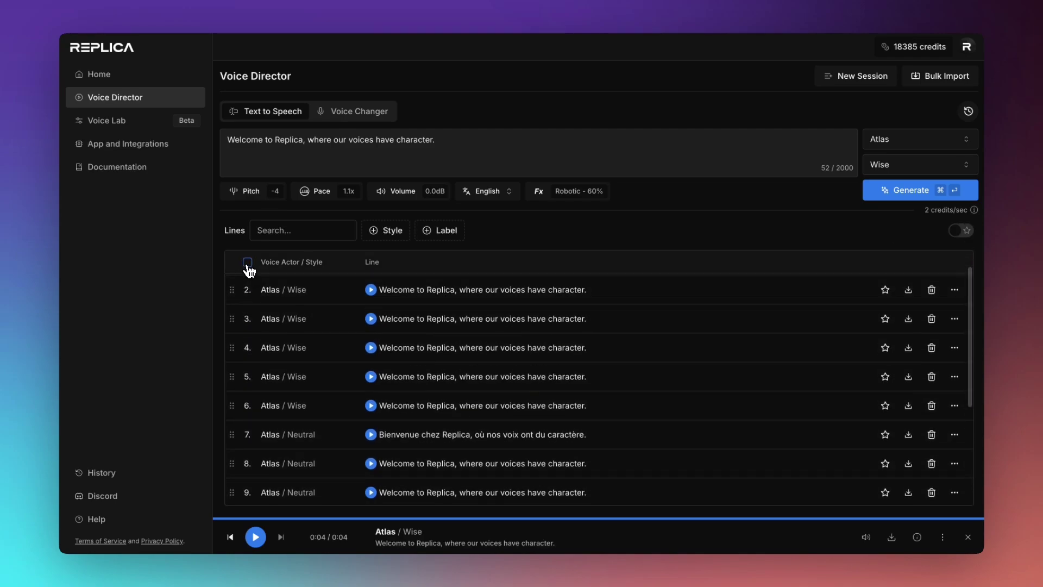
click(247, 262)
scroll(248, 263, down, 5)
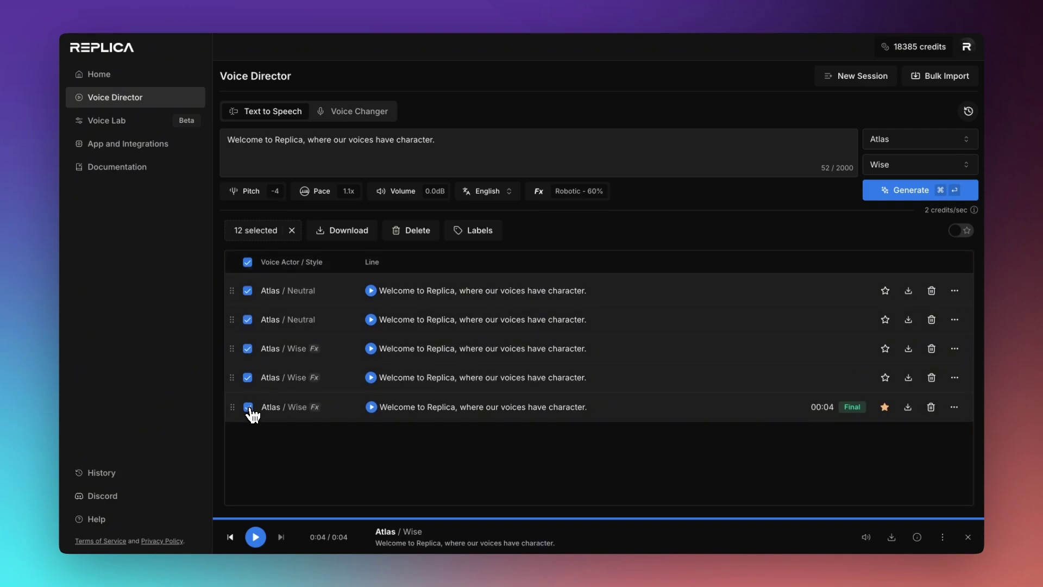
click(249, 409)
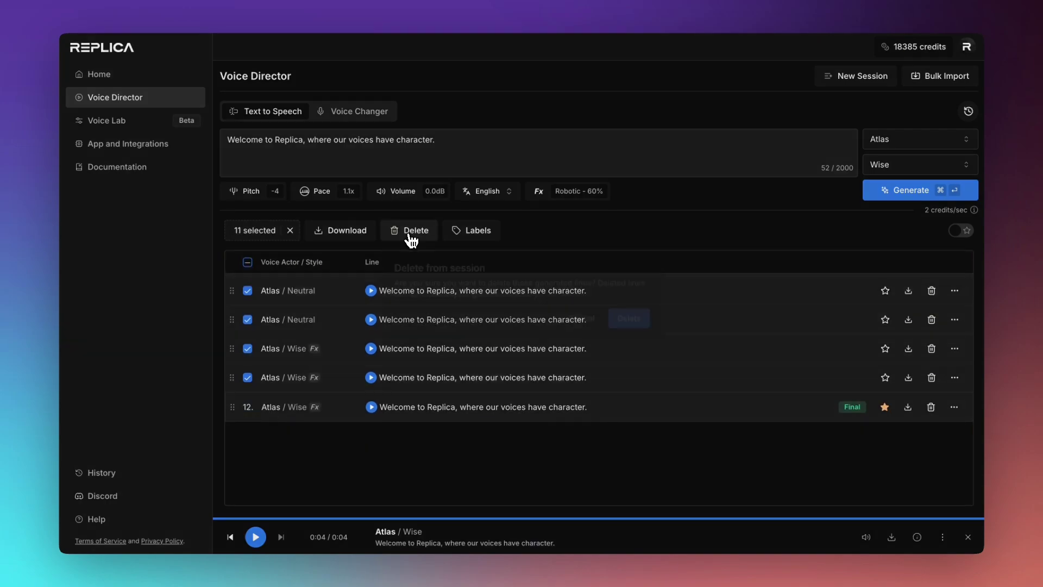
click(410, 232)
click(636, 318)
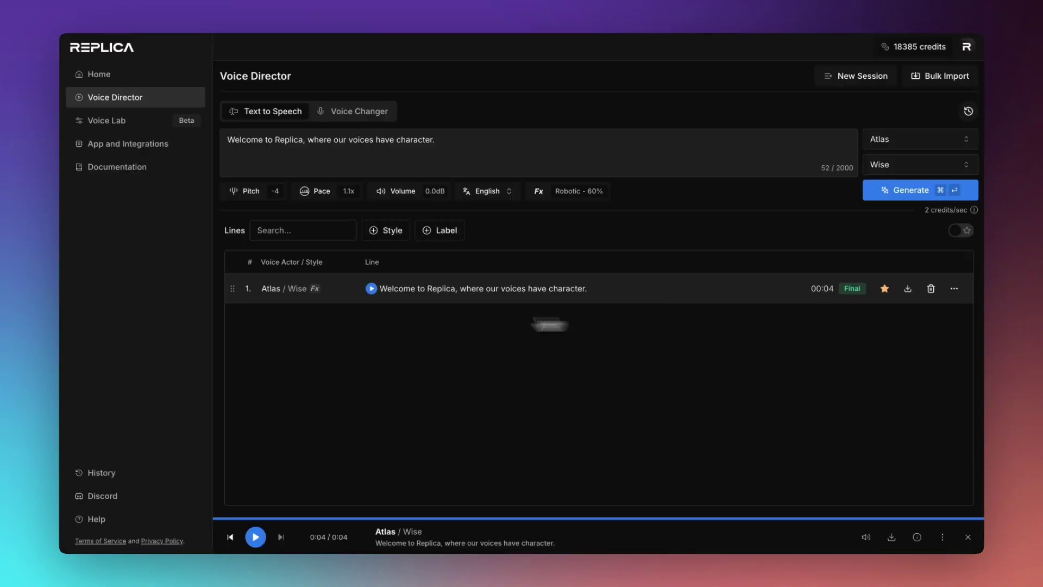
Download the remaining Final take as Atlas_Wise_welcome-to.mp3.
click(249, 289)
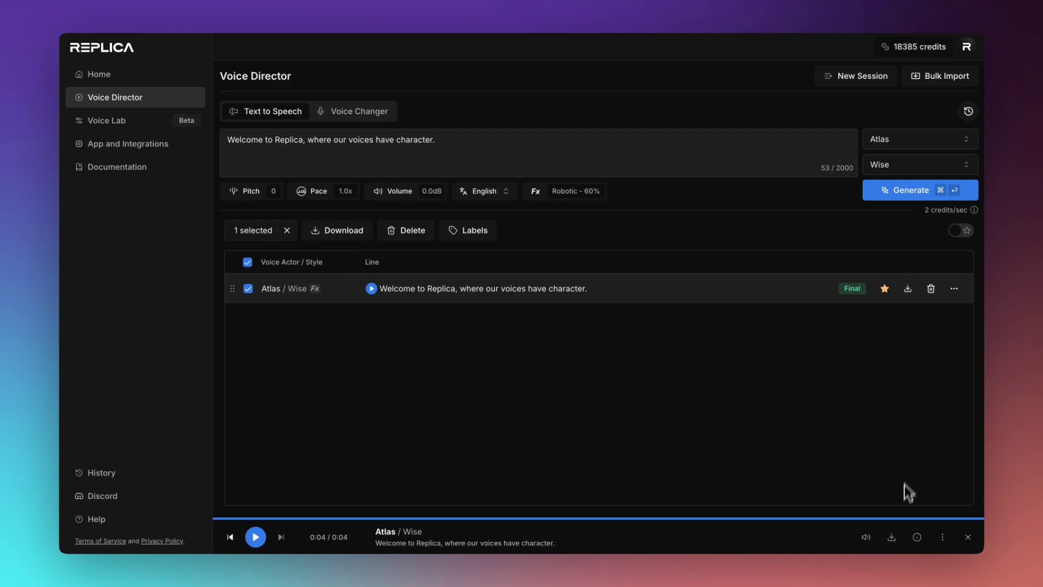
click(895, 542)
Review the History page of generated lines, then return to Home.
click(162, 473)
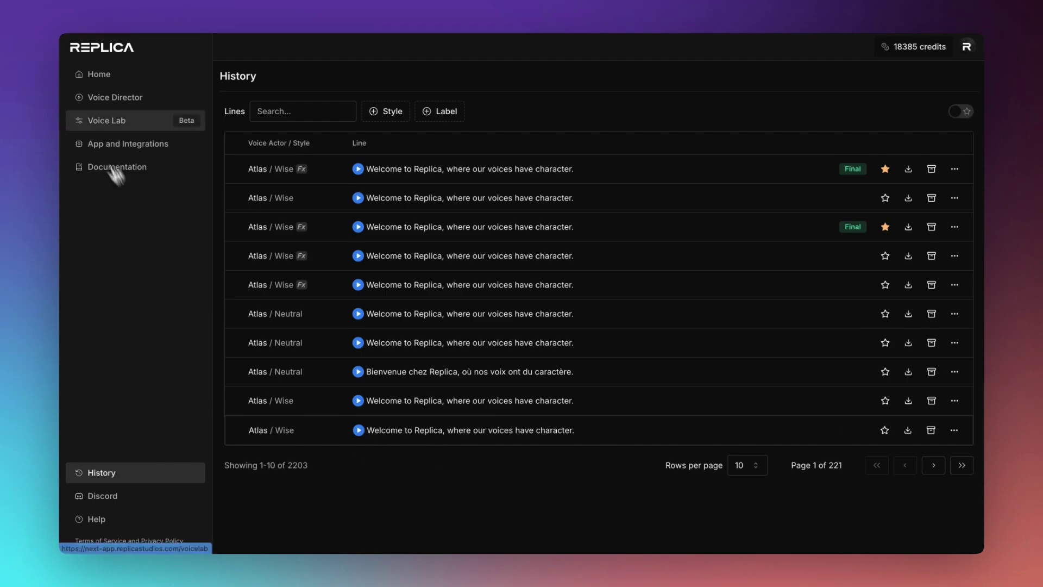
click(106, 82)
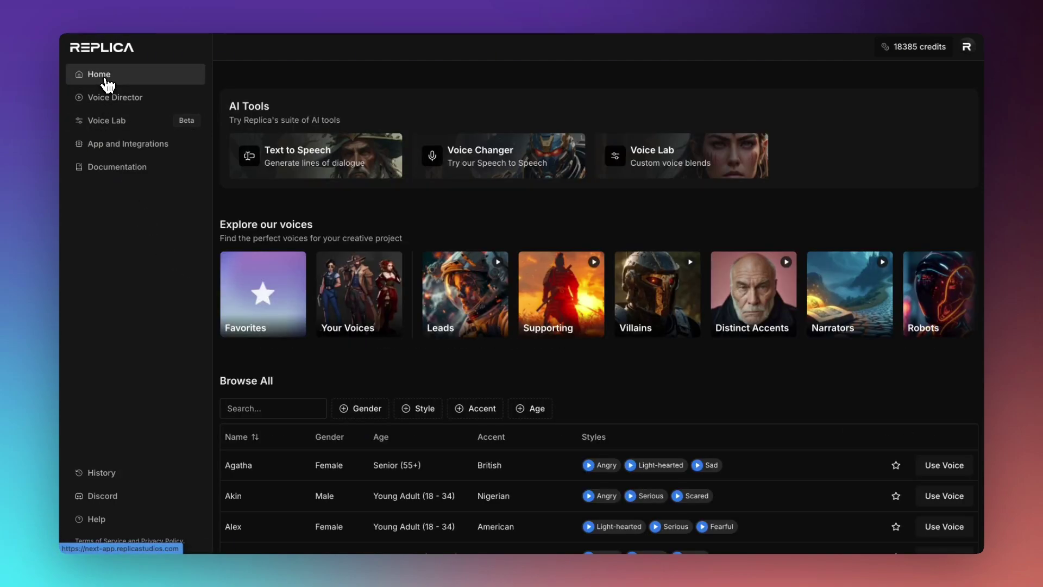